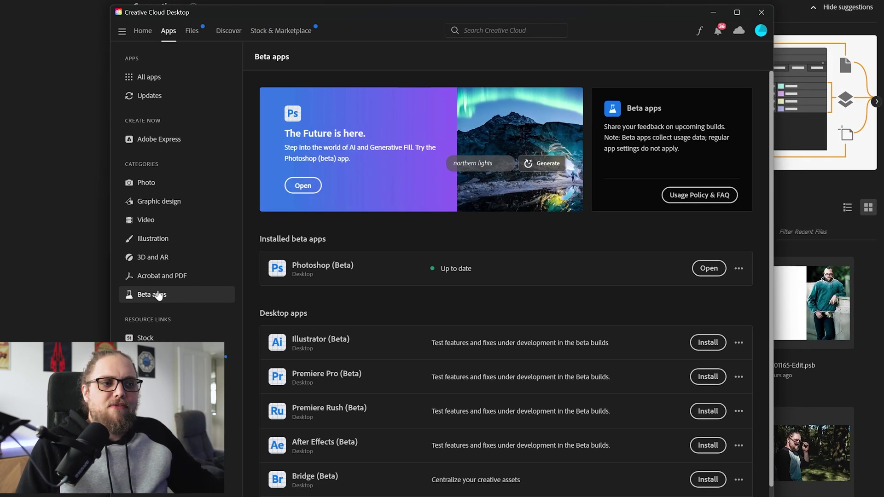
- Scroll the Beta apps list to confirm Photoshop (Beta) is installed and up to date
{"action": "scroll", "coordinate": [533, 359], "scroll_direction": "down", "scroll_amount": 3}
{"action": "scroll", "coordinate": [519, 336], "scroll_direction": "up", "scroll_amount": 1}
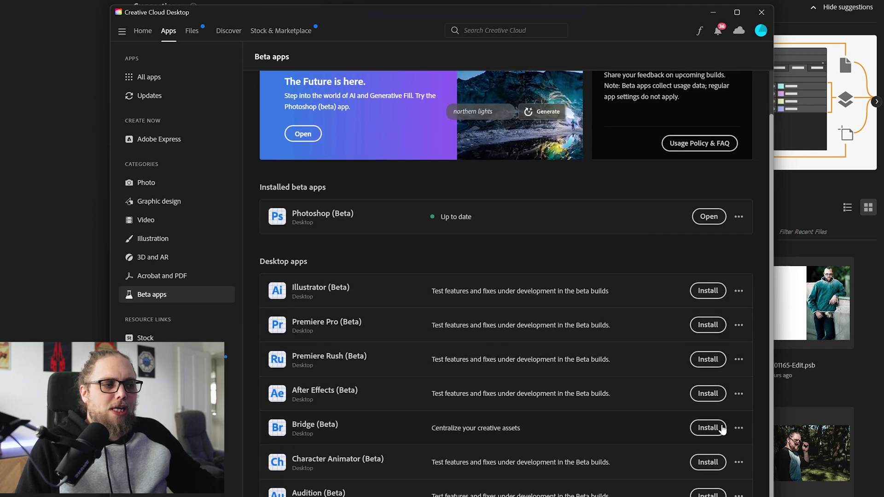
{"action": "scroll", "coordinate": [417, 423], "scroll_direction": "up", "scroll_amount": 1}
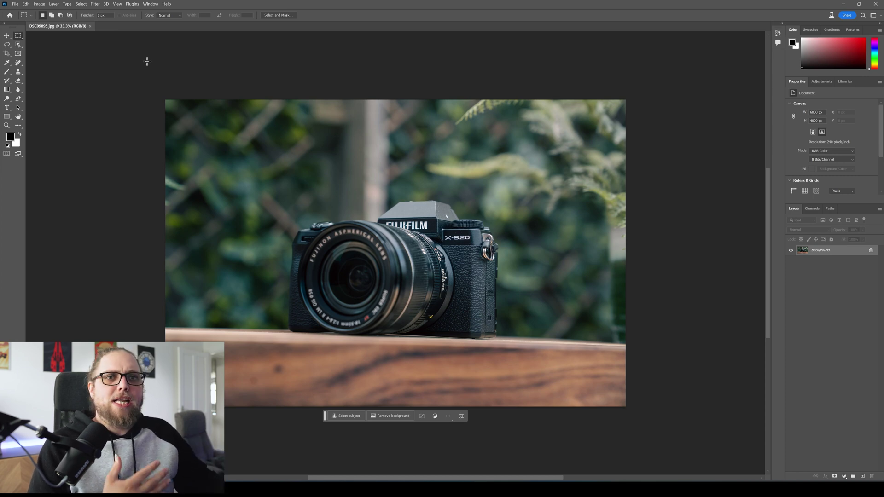
- Crop-extend the DSC09695.jpg canvas outward on both sides to 8736 px wide
{"action": "left_click", "coordinate": [5, 54]}
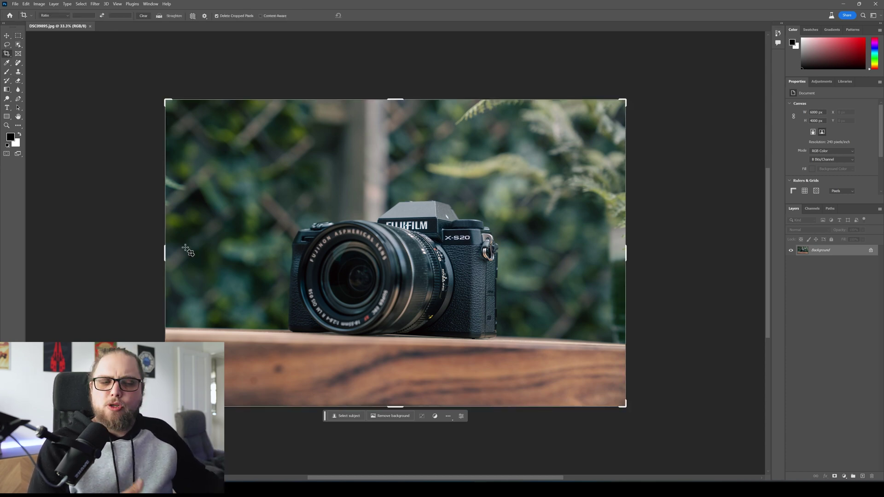
{"action": "left_click_drag", "start_coordinate": [171, 252], "coordinate": [133, 255]}
{"action": "left_click_drag", "start_coordinate": [682, 253], "coordinate": [731, 256]}
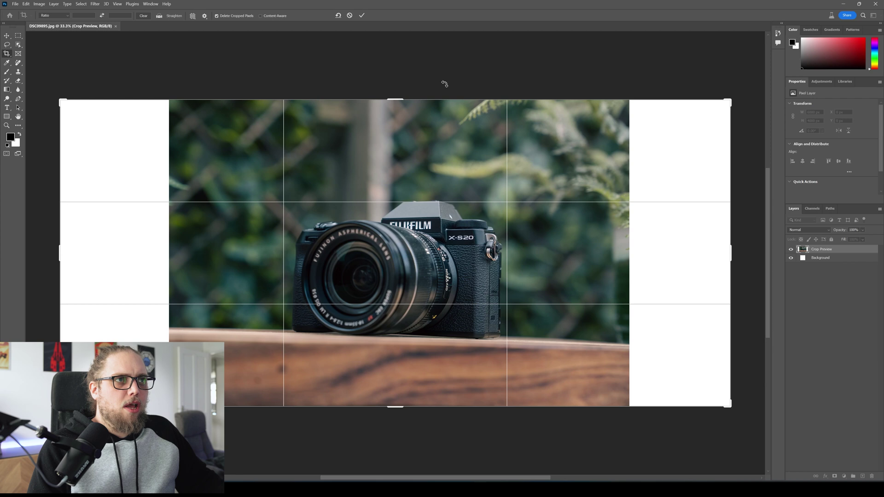
{"action": "left_click", "coordinate": [362, 15]}
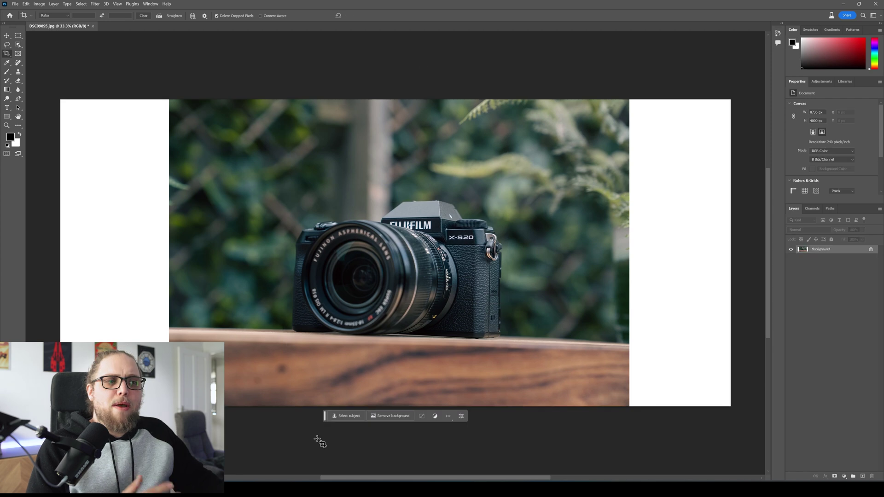
{"action": "left_click", "coordinate": [18, 37]}
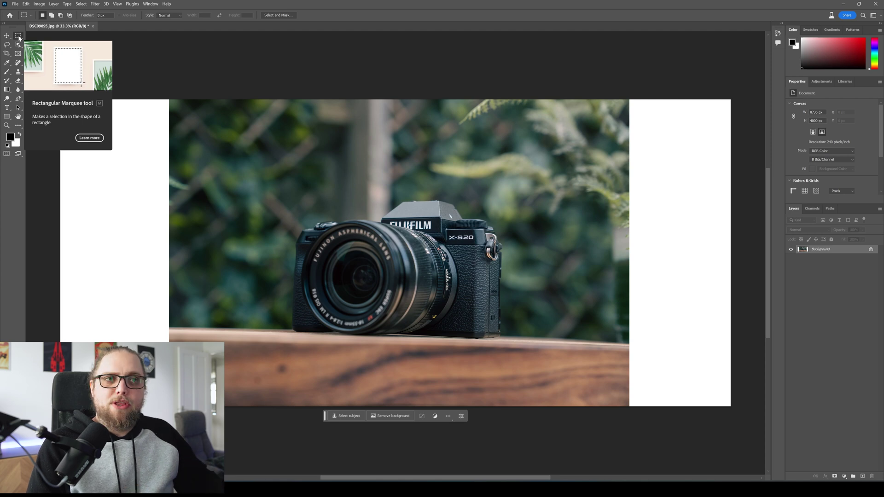
- Select the left white strip and Generative Fill it without a prompt to extend foliage and table
{"action": "left_click_drag", "start_coordinate": [166, 79], "coordinate": [61, 407]}
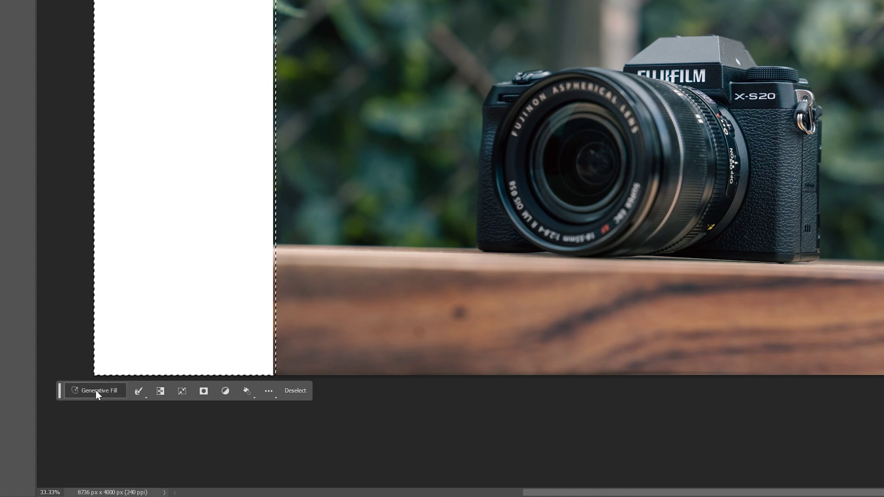
{"action": "left_click", "coordinate": [96, 391]}
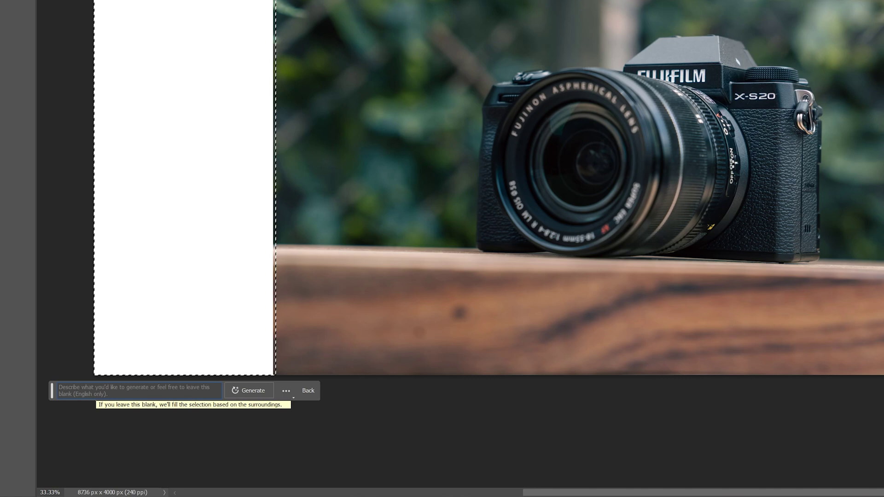
{"action": "left_click", "coordinate": [249, 392]}
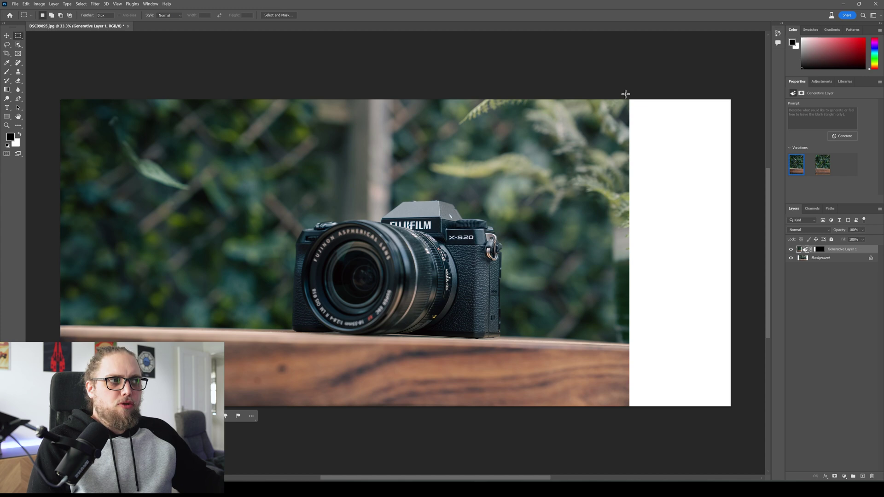
- Select the right white strip and generate a prompt-less fill continuing the plants and wooden ledge
{"action": "left_click_drag", "start_coordinate": [625, 93], "coordinate": [764, 414]}
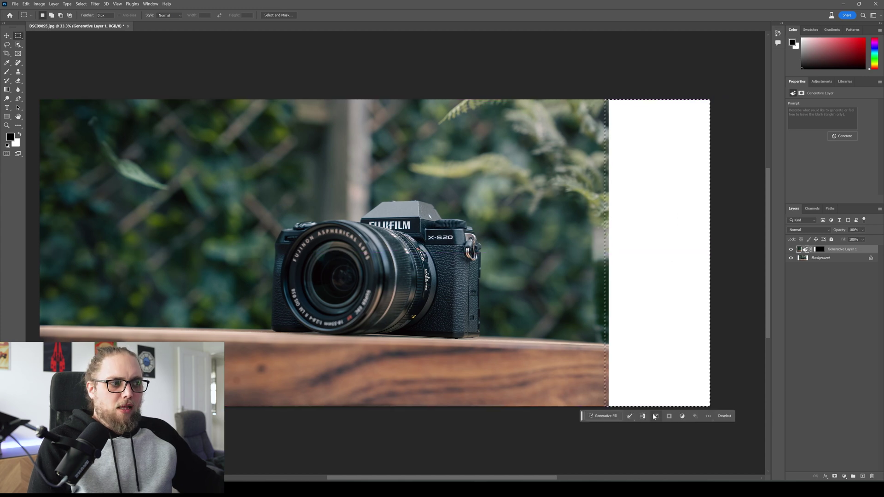
{"action": "left_click", "coordinate": [611, 418]}
{"action": "left_click", "coordinate": [688, 416]}
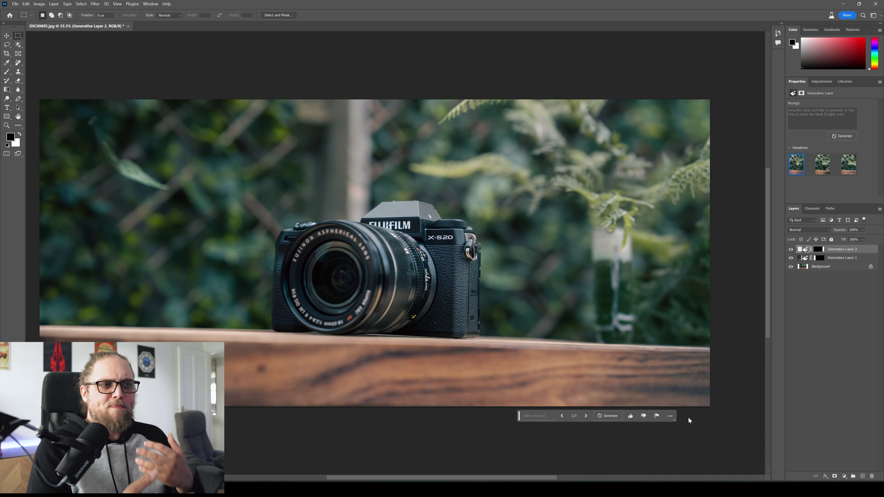
{"action": "scroll", "coordinate": [705, 417], "scroll_direction": "left", "scroll_amount": 1}
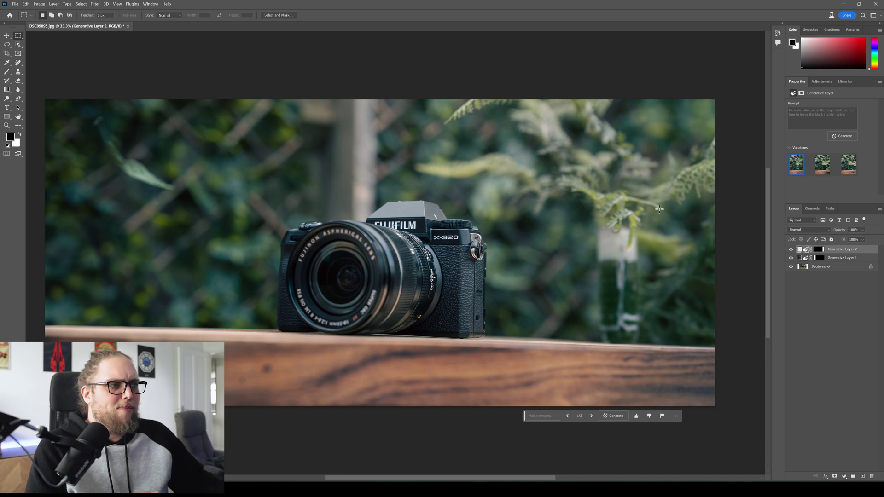
{"action": "scroll", "coordinate": [631, 282], "scroll_direction": "right", "scroll_amount": 2}
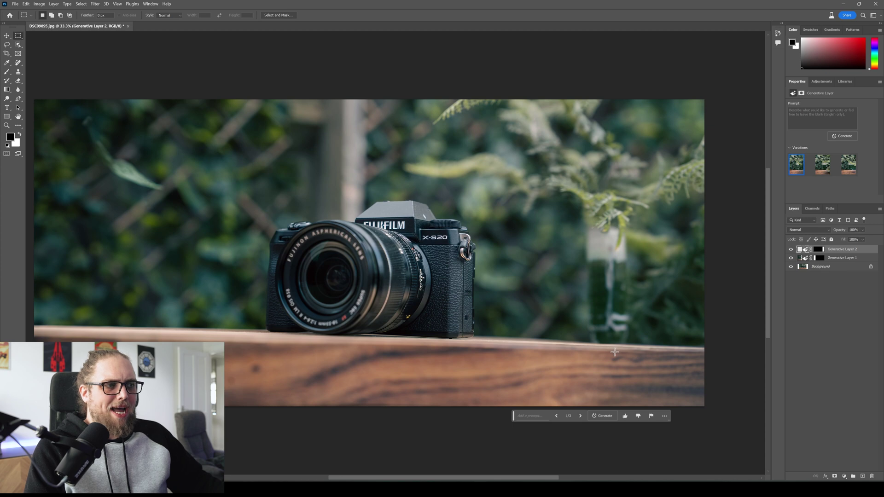
{"action": "scroll", "coordinate": [615, 339], "scroll_direction": "right", "scroll_amount": 3}
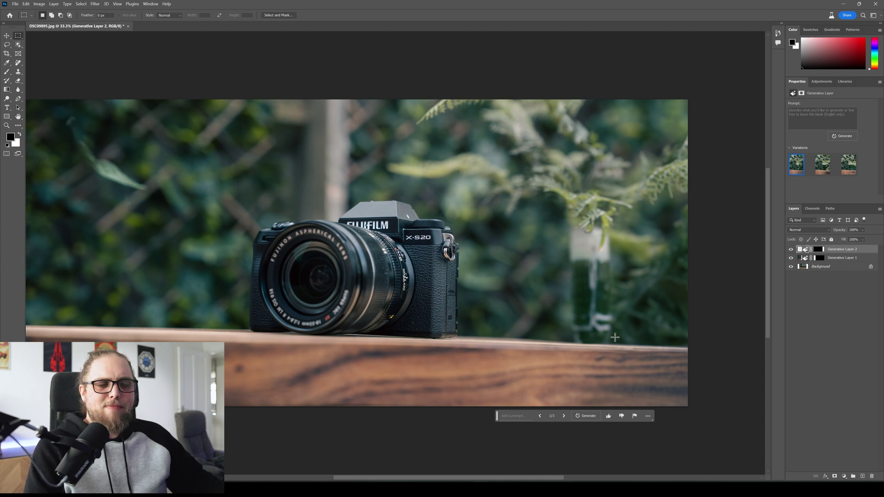
{"action": "scroll", "coordinate": [616, 339], "scroll_direction": "left", "scroll_amount": 2}
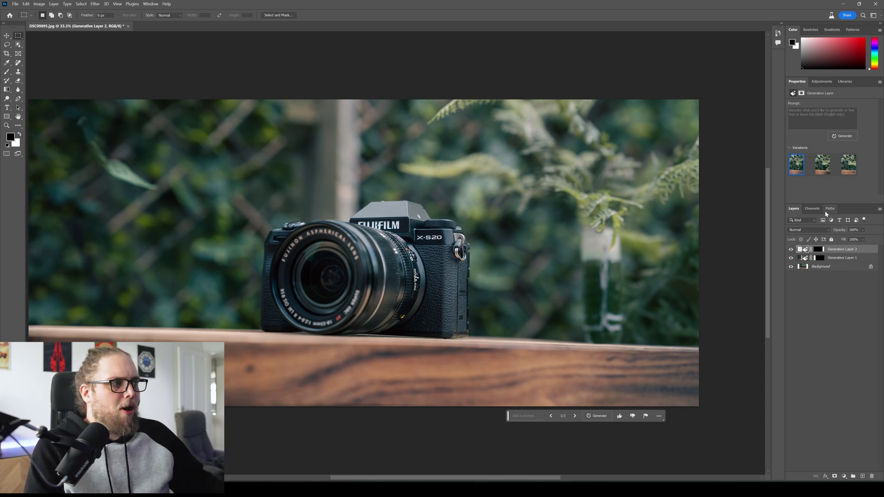
- Compare the right-side fill variations and keep the third one
{"action": "left_click", "coordinate": [829, 171]}
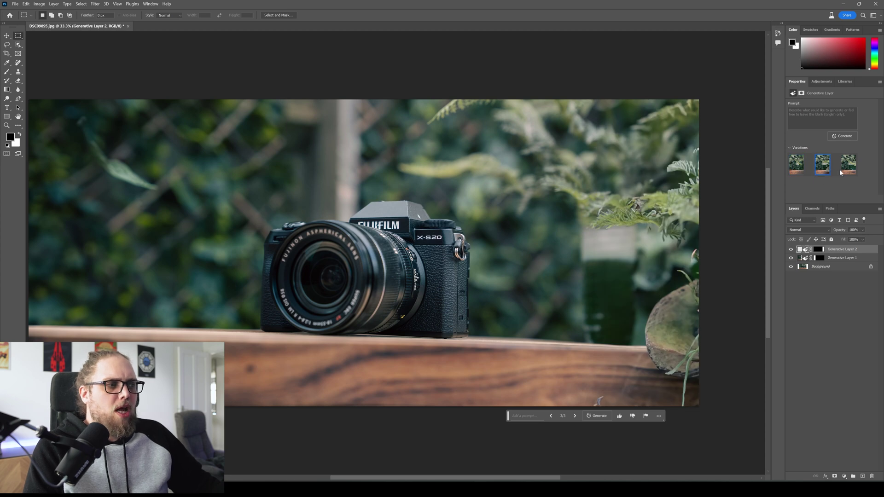
{"action": "left_click", "coordinate": [854, 173]}
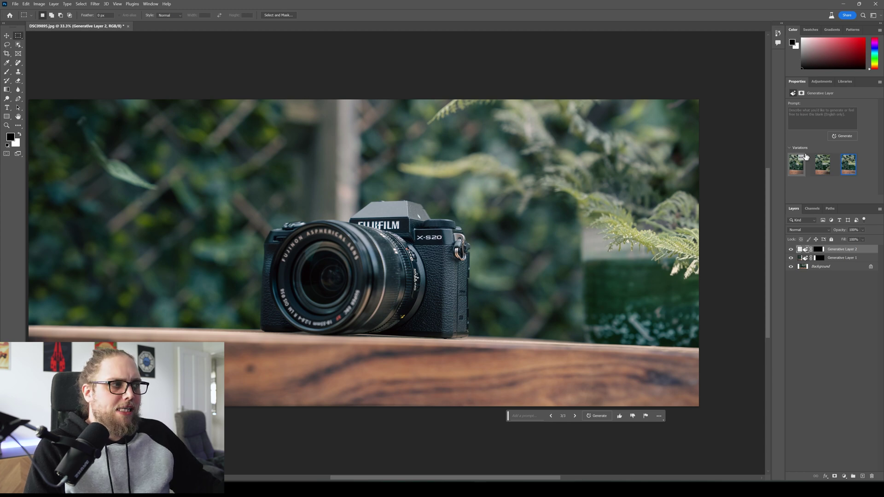
{"action": "left_click", "coordinate": [793, 174]}
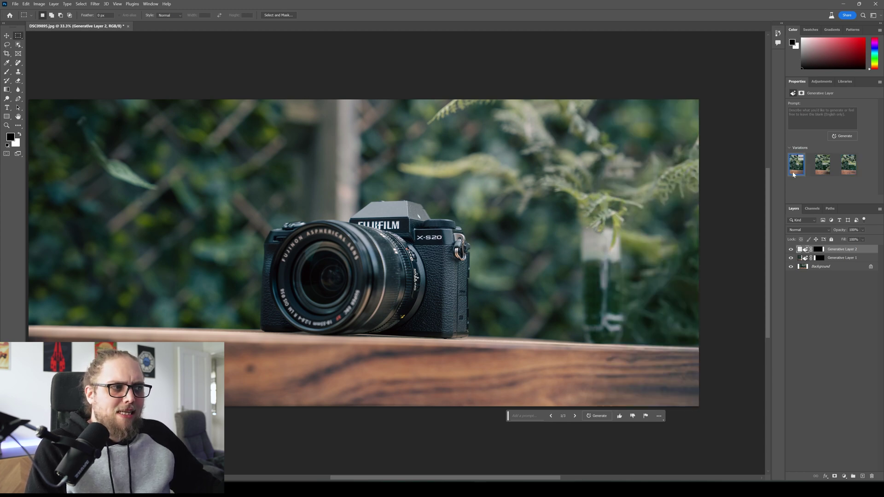
{"action": "left_click", "coordinate": [846, 174]}
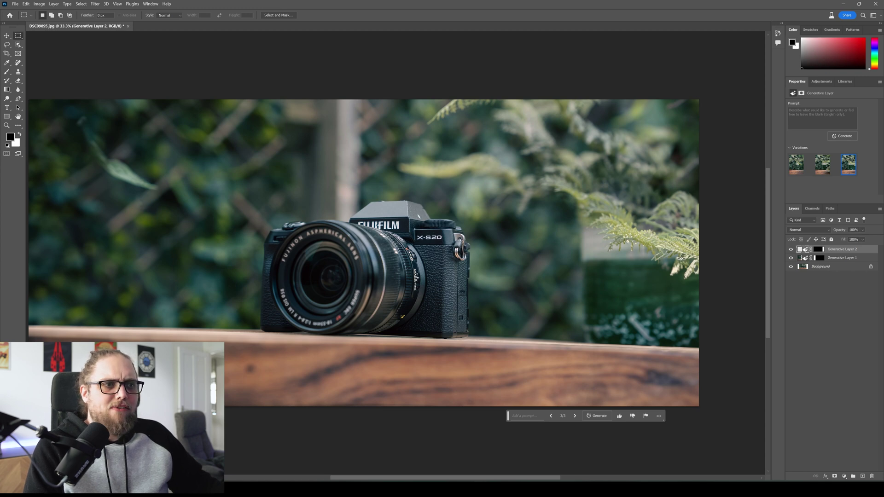
- Hide and re-show the generative layers to compare against the original photo
{"action": "scroll", "coordinate": [425, 292], "scroll_direction": "down", "scroll_amount": 1}
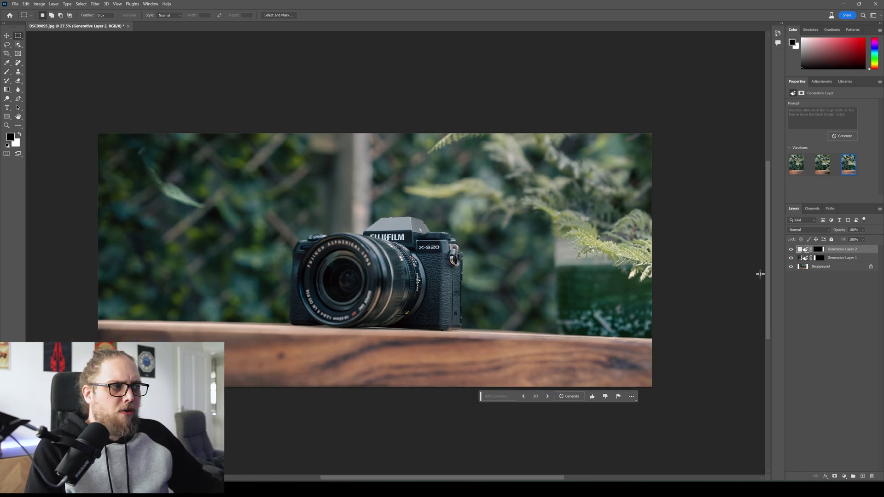
{"action": "left_click", "coordinate": [791, 267], "text": "alt"}
{"action": "left_click", "coordinate": [792, 267], "text": "alt"}
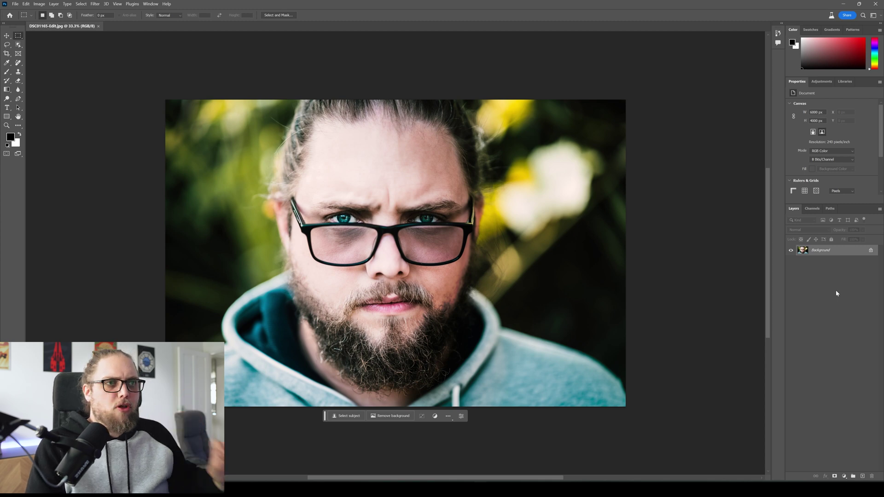
- Unlock the Background layer and crop-extend the portrait canvas above and below
{"action": "left_click", "coordinate": [871, 250]}
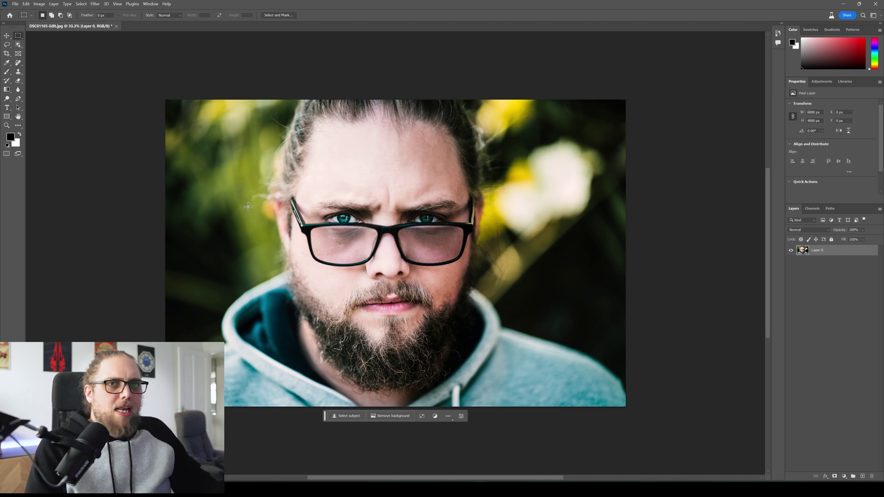
{"action": "left_click", "coordinate": [9, 54]}
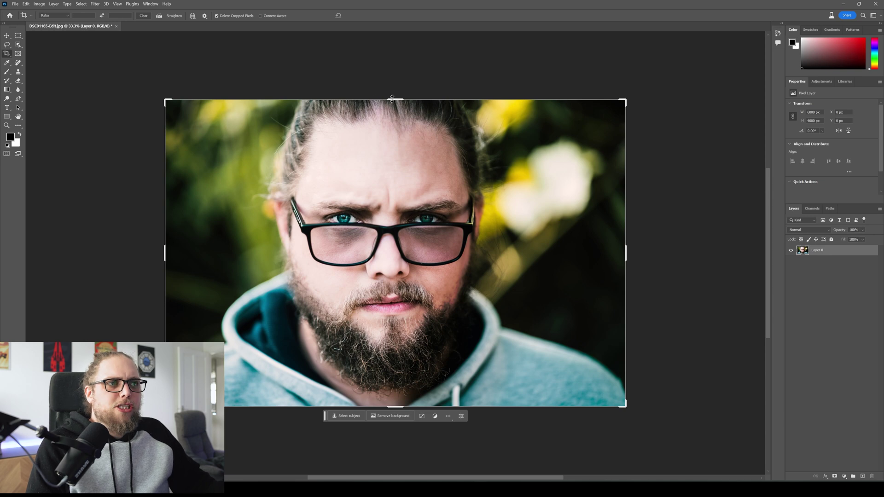
{"action": "left_click_drag", "start_coordinate": [394, 98], "coordinate": [397, 73]}
{"action": "left_click_drag", "start_coordinate": [396, 437], "coordinate": [398, 471]}
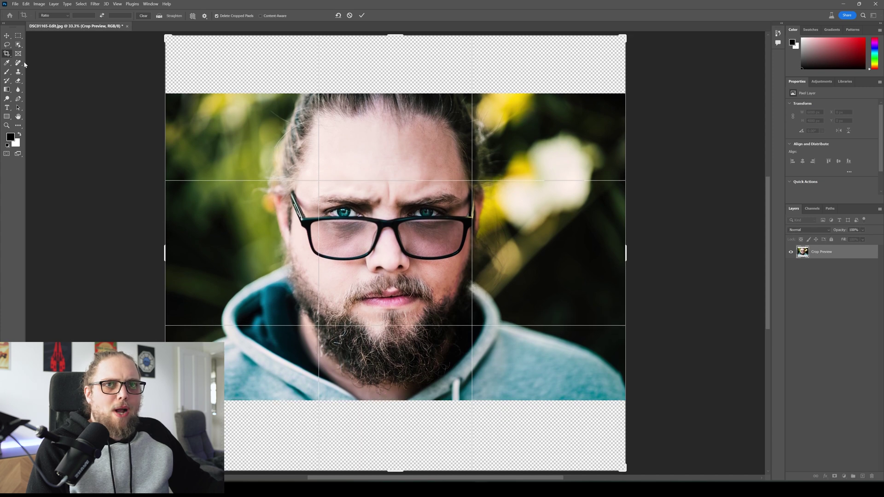
{"action": "key", "text": "m"}
- Select the empty area above the portrait and Generative Fill it with background
{"action": "left_click_drag", "start_coordinate": [161, 33], "coordinate": [629, 94]}
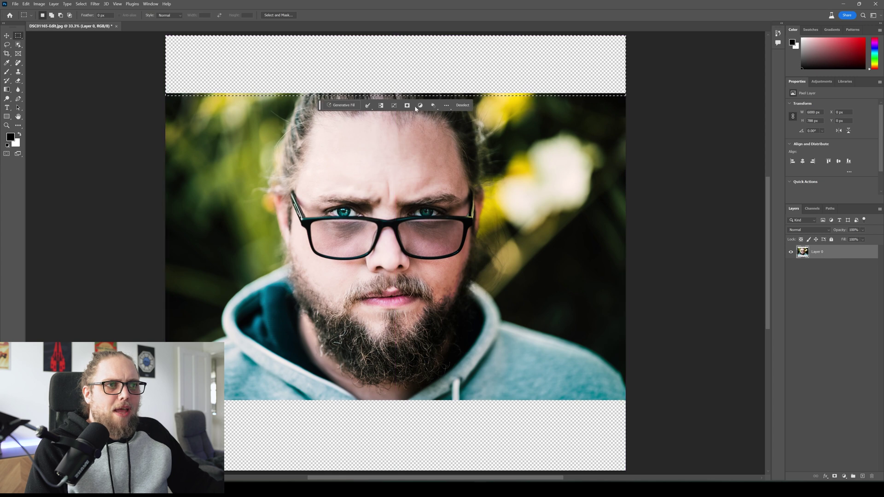
{"action": "left_click", "coordinate": [340, 106]}
{"action": "left_click", "coordinate": [434, 106]}
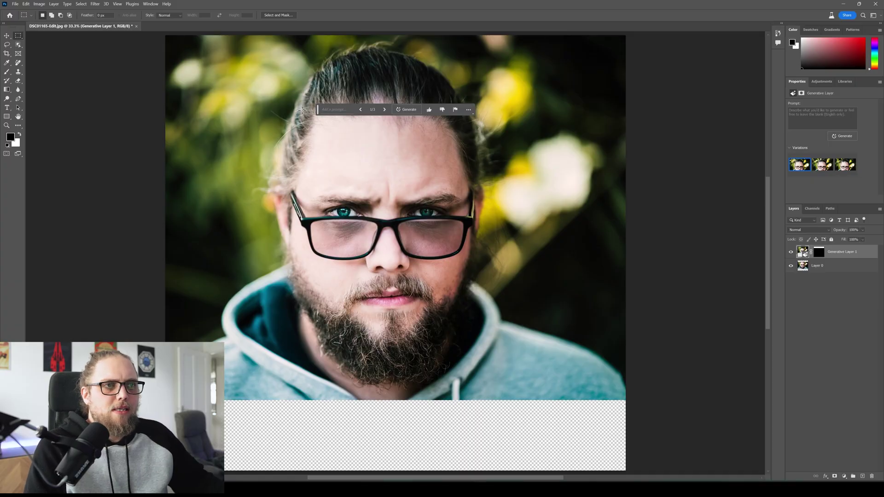
- Keep the second top variation, then generate a hoodie in the bottom strip, keeping its second variation
{"action": "left_click_drag", "start_coordinate": [318, 113], "coordinate": [95, 295]}
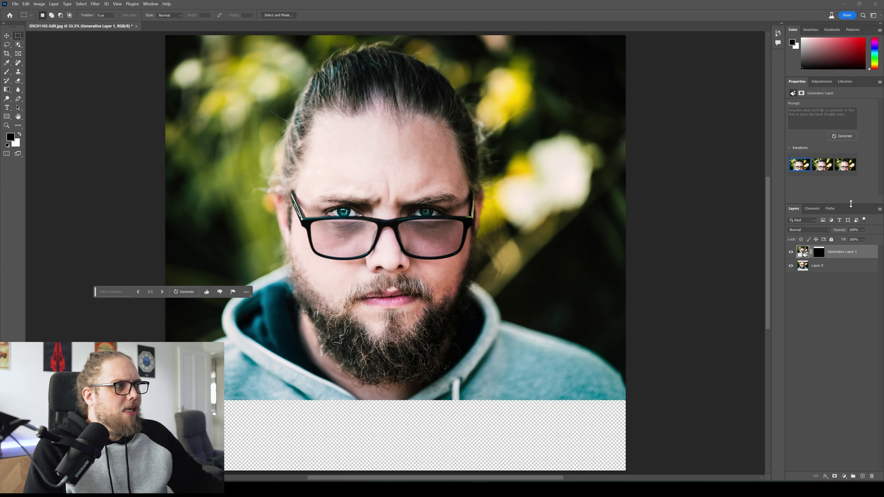
{"action": "left_click", "coordinate": [823, 170]}
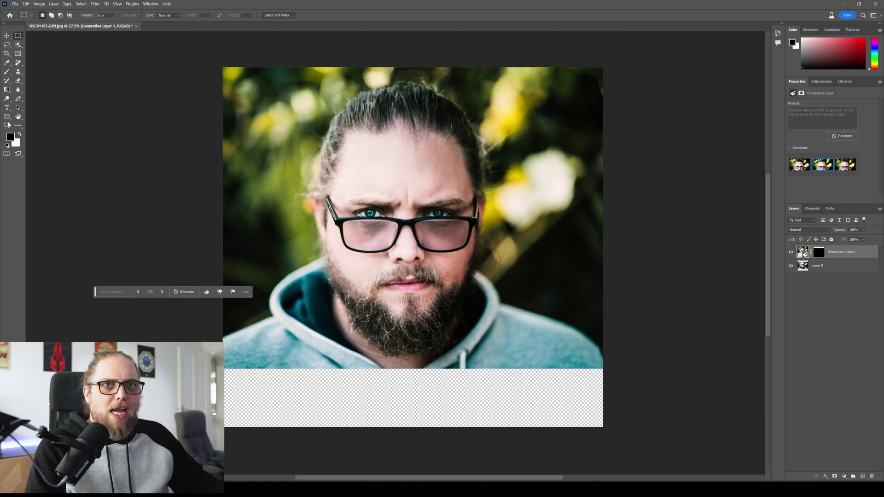
{"action": "left_click_drag", "start_coordinate": [223, 366], "coordinate": [610, 436]}
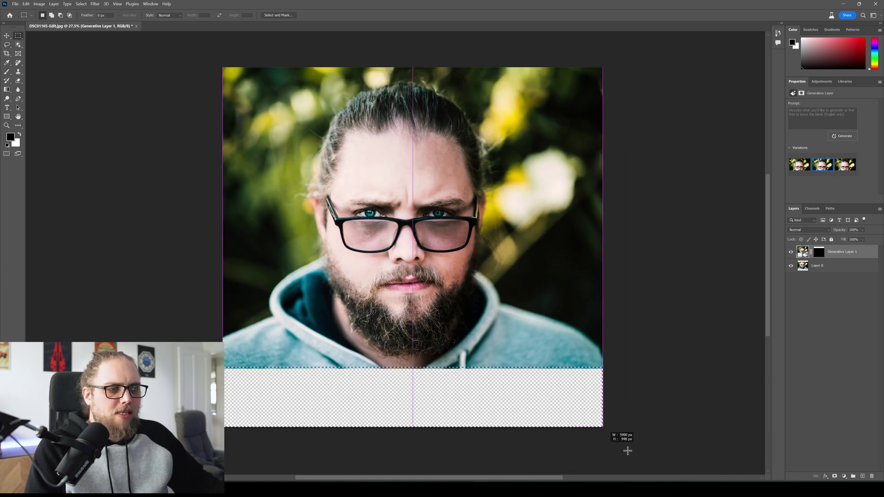
{"action": "left_click", "coordinate": [448, 436]}
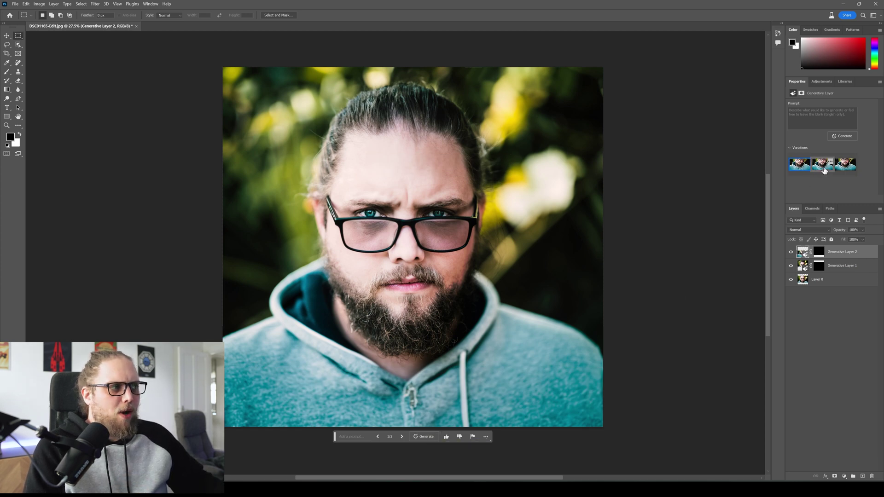
{"action": "left_click", "coordinate": [824, 168]}
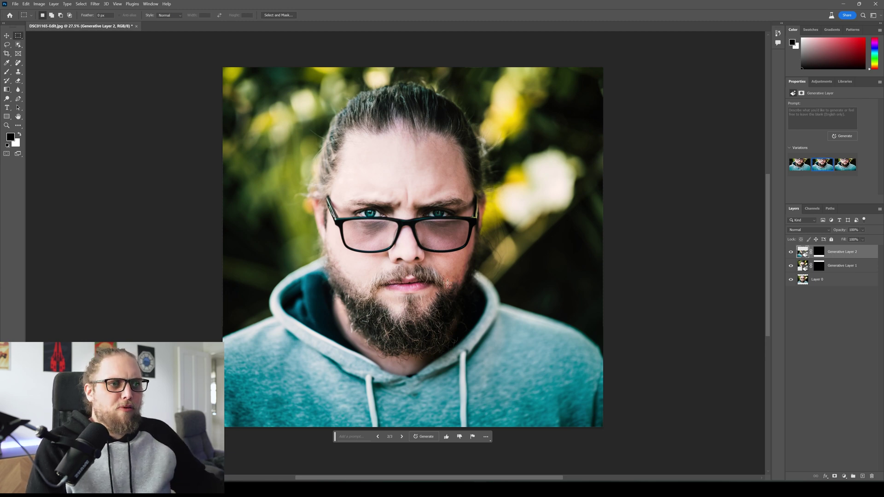
{"action": "scroll", "coordinate": [447, 283], "scroll_direction": "down", "scroll_amount": 3}
{"action": "scroll", "coordinate": [567, 322], "scroll_direction": "down", "scroll_amount": 3}
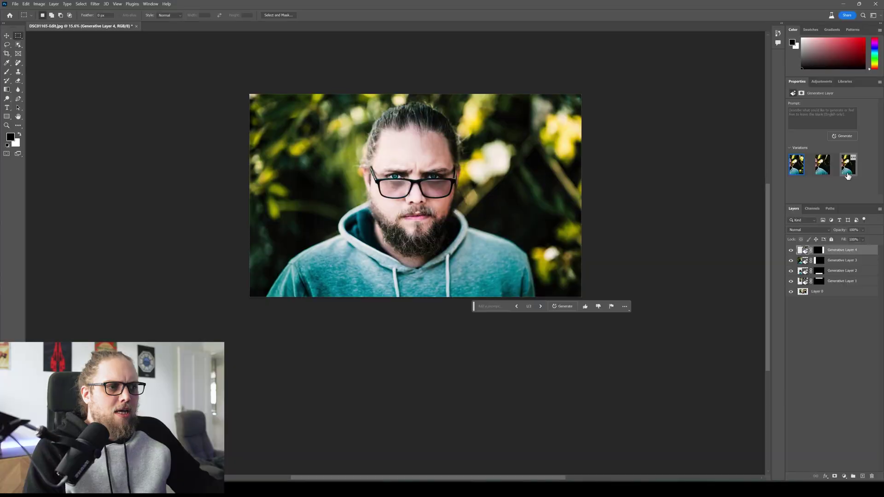
- Compare background variations and keep the third, darker foliage without yellow blossoms
{"action": "left_click", "coordinate": [848, 165]}
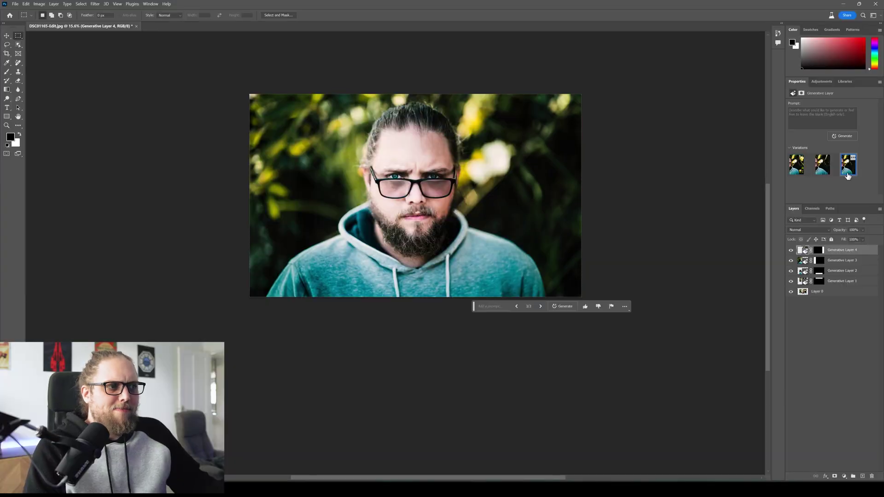
{"action": "left_click", "coordinate": [829, 176]}
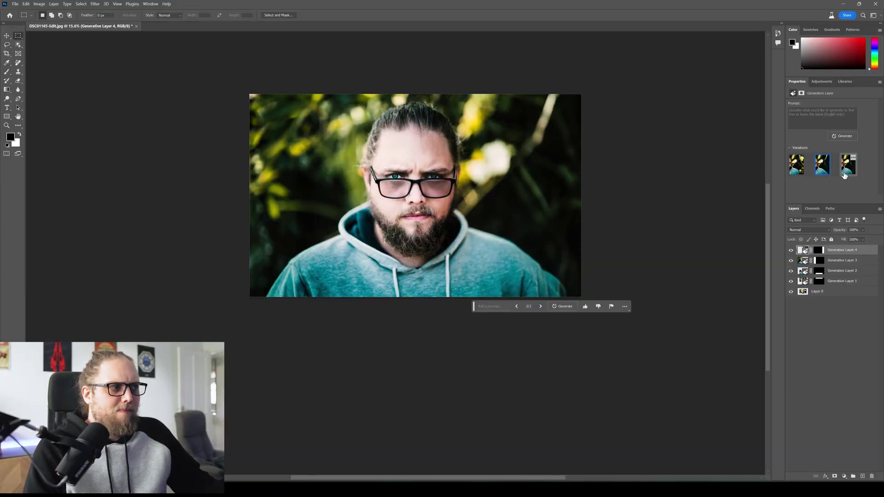
{"action": "left_click", "coordinate": [844, 176]}
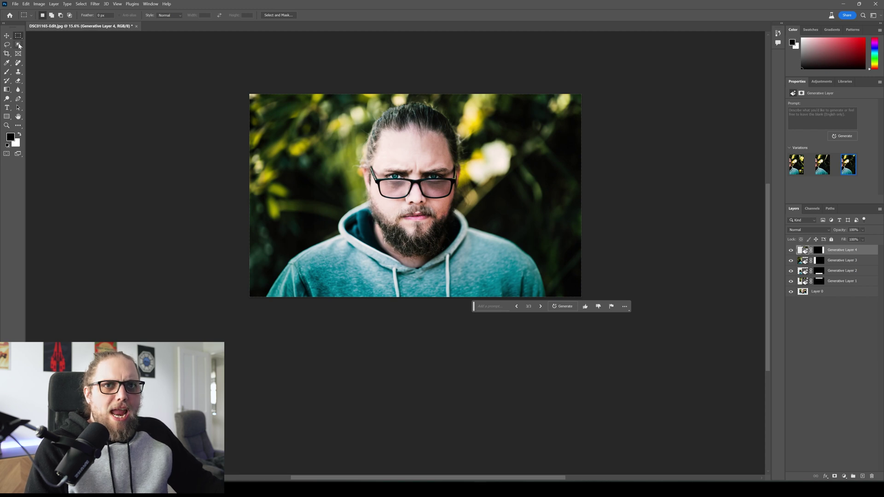
{"action": "left_click", "coordinate": [7, 53]}
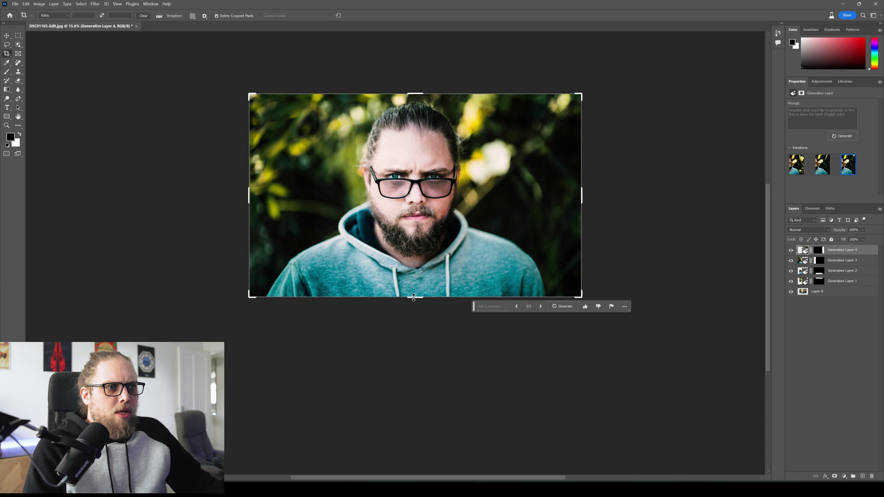
- Extend the canvas far downward and generate an upper body, keeping the third variation with a silver laptop
{"action": "left_click_drag", "start_coordinate": [414, 298], "coordinate": [425, 441]}
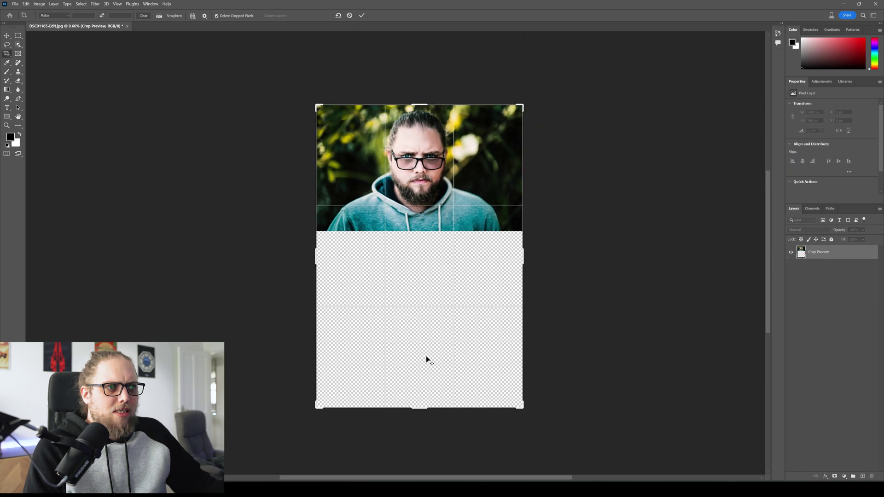
{"action": "left_click", "coordinate": [18, 36]}
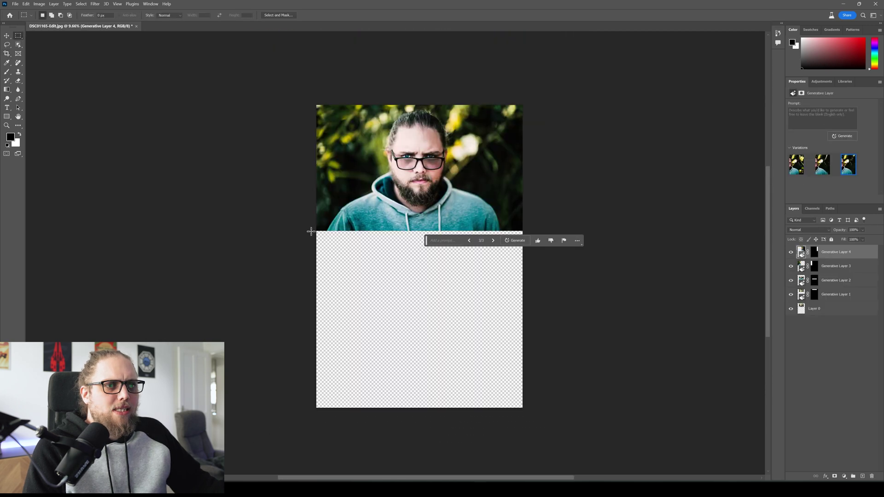
{"action": "left_click_drag", "start_coordinate": [313, 228], "coordinate": [533, 418]}
{"action": "left_click", "coordinate": [366, 418]}
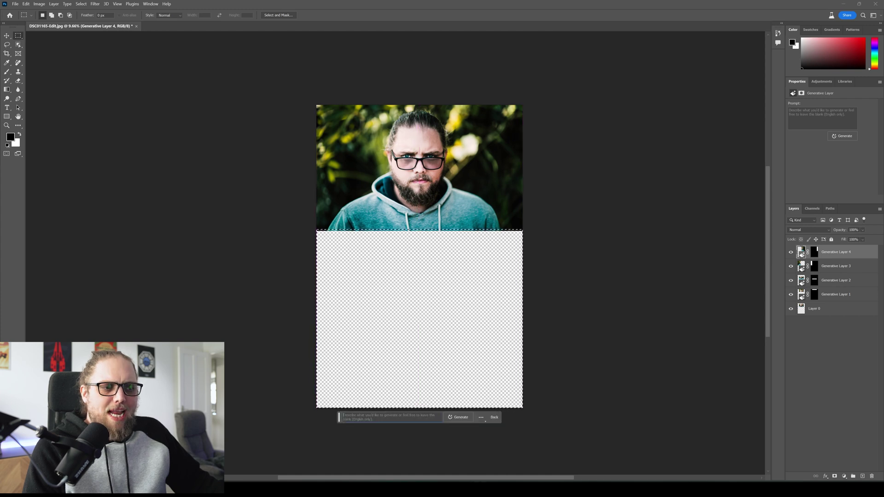
{"action": "left_click", "coordinate": [460, 418]}
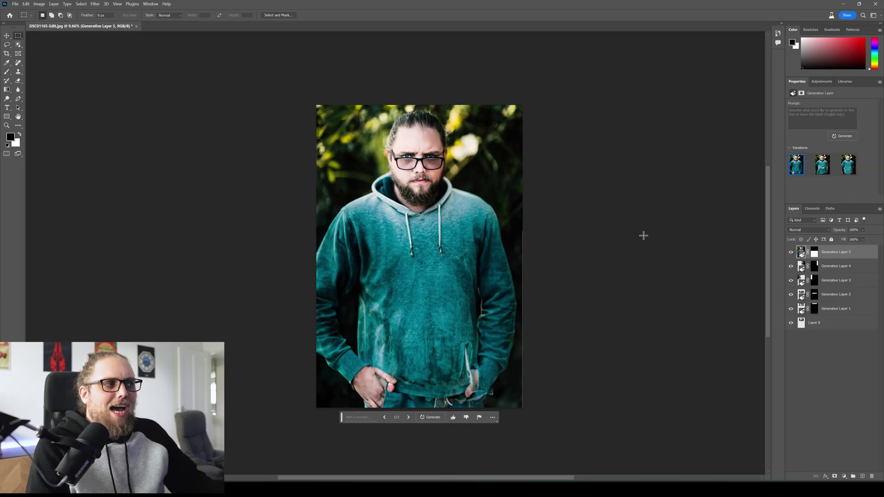
{"action": "left_click", "coordinate": [845, 170]}
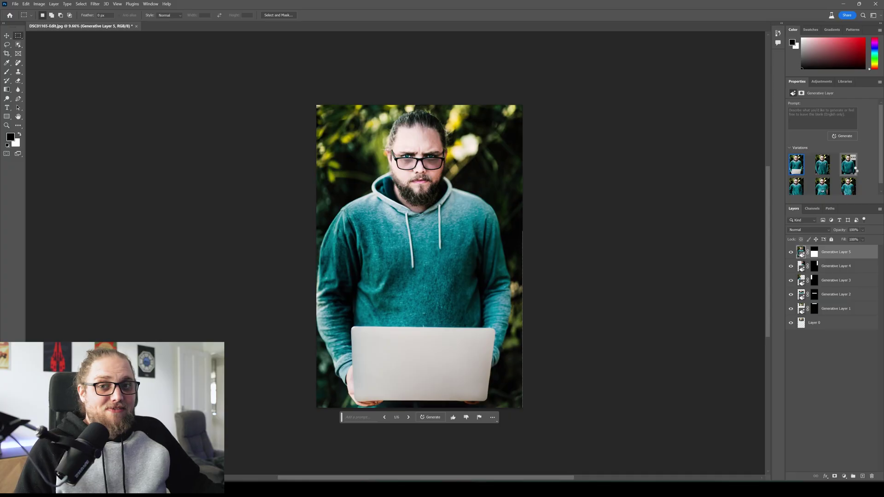
- Replace the laptop version with the hands-in-hoodie-pocket variation (2/6)
{"action": "left_click", "coordinate": [848, 164]}
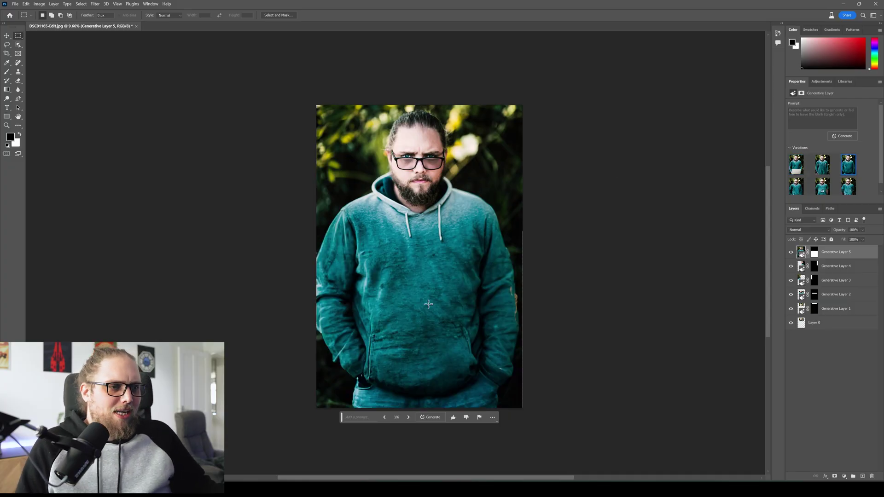
{"action": "left_click", "coordinate": [823, 166]}
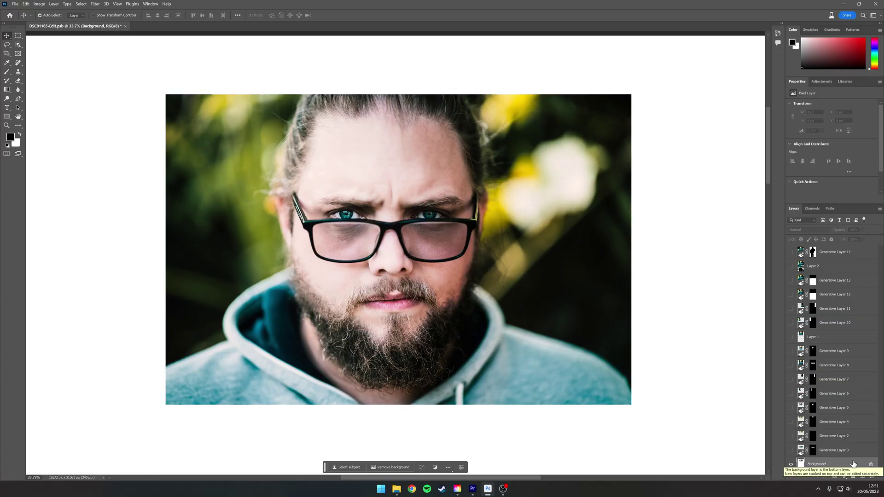
- Show Generative Layers 3, 2 and 4 to extend the portrait down and up and shave the head
{"action": "left_click", "coordinate": [791, 451]}
{"action": "scroll", "coordinate": [567, 389], "scroll_direction": "down", "scroll_amount": 1}
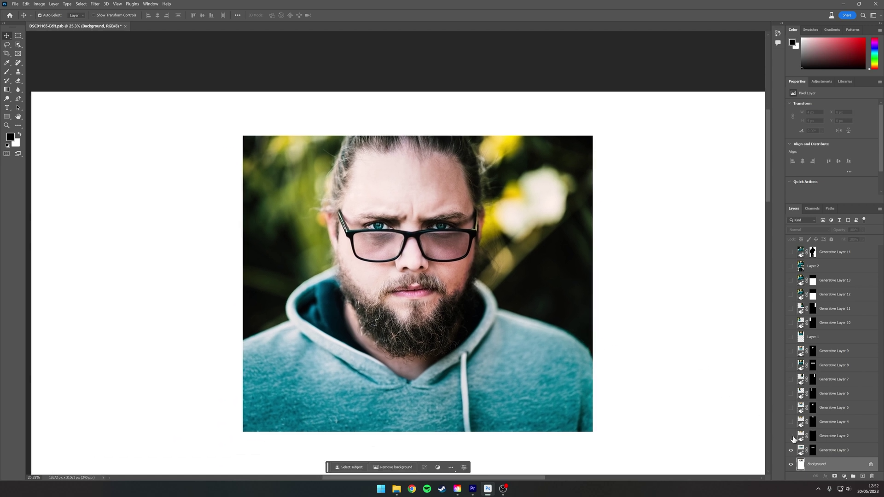
{"action": "left_click", "coordinate": [792, 437]}
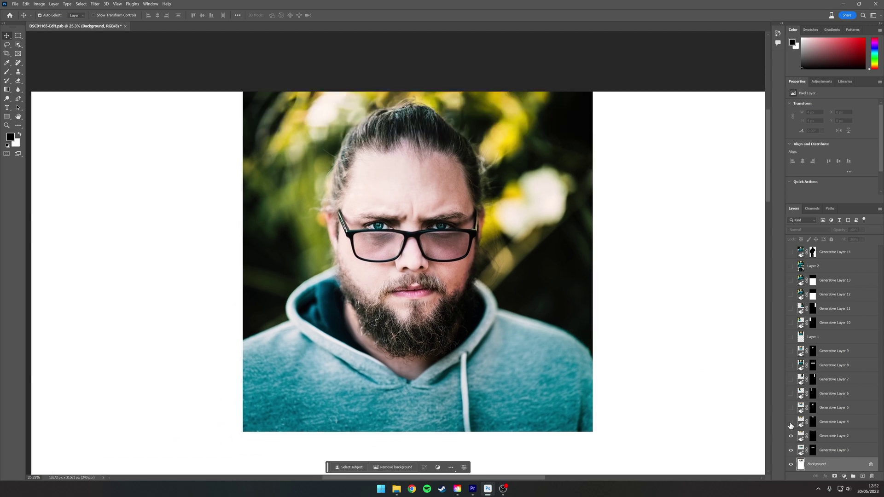
{"action": "left_click", "coordinate": [792, 423]}
- Zoom out and reveal Generative Layers 5–9, 13 and 1 for the railing pose and right side
{"action": "key", "text": "ctrl+minus"}
{"action": "left_click_drag", "start_coordinate": [791, 409], "coordinate": [791, 294]}
{"action": "scroll", "coordinate": [579, 316], "scroll_direction": "down", "scroll_amount": 3}
{"action": "scroll", "coordinate": [579, 316], "scroll_direction": "down", "scroll_amount": 2}
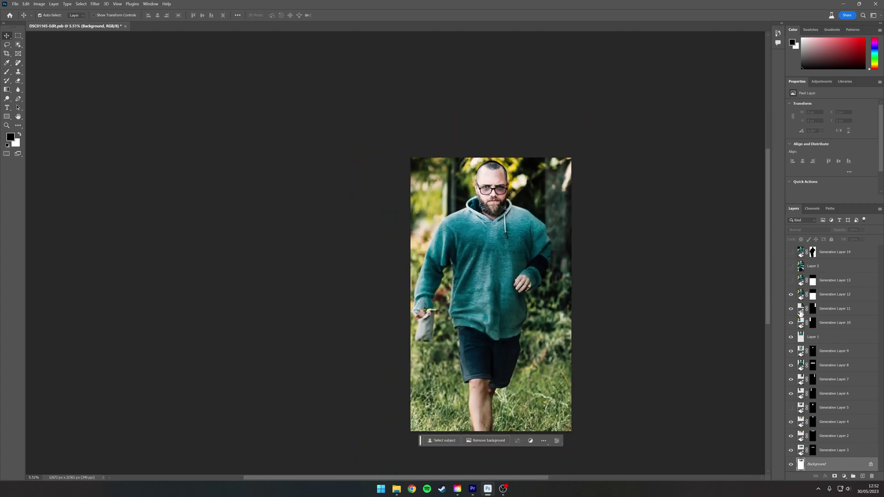
{"action": "left_click", "coordinate": [792, 282]}
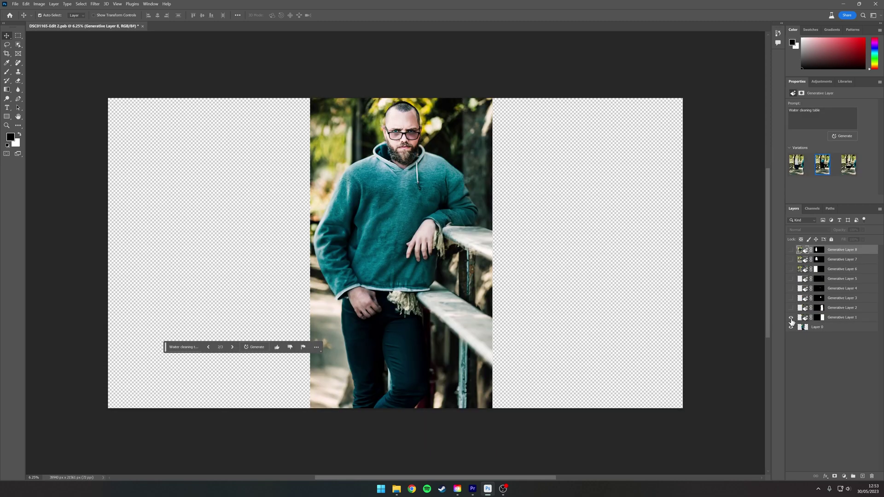
{"action": "left_click", "coordinate": [791, 318]}
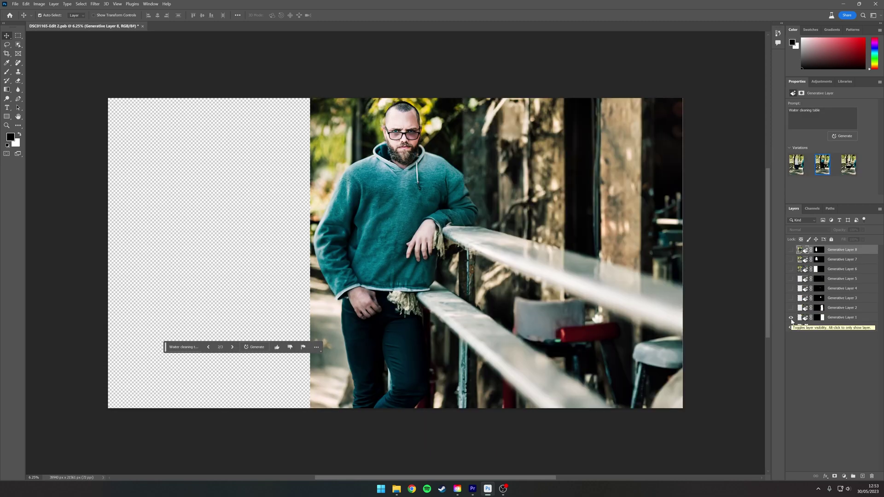
- Reveal the generated woman, two glass bottles, refined face, park scene, table and chairs, and waiter
{"action": "left_click", "coordinate": [791, 308]}
{"action": "left_click", "coordinate": [791, 299]}
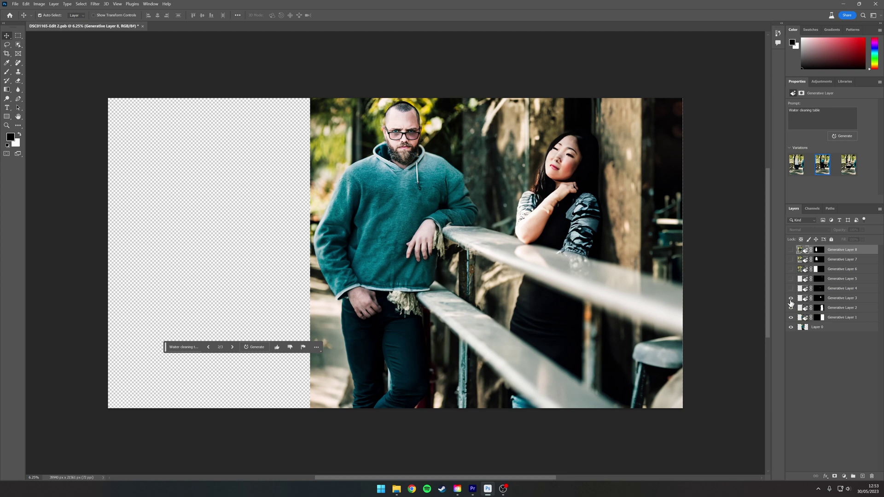
{"action": "left_click", "coordinate": [791, 289]}
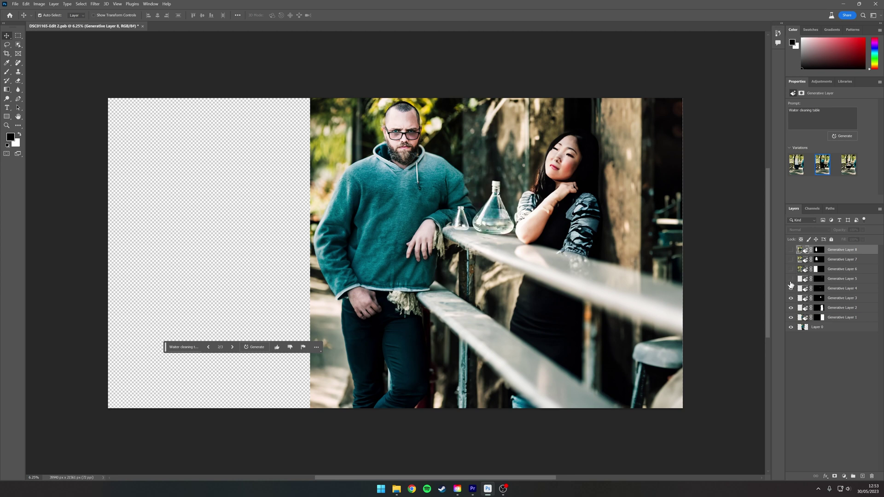
{"action": "left_click", "coordinate": [791, 279]}
{"action": "left_click", "coordinate": [791, 269]}
{"action": "left_click", "coordinate": [791, 260]}
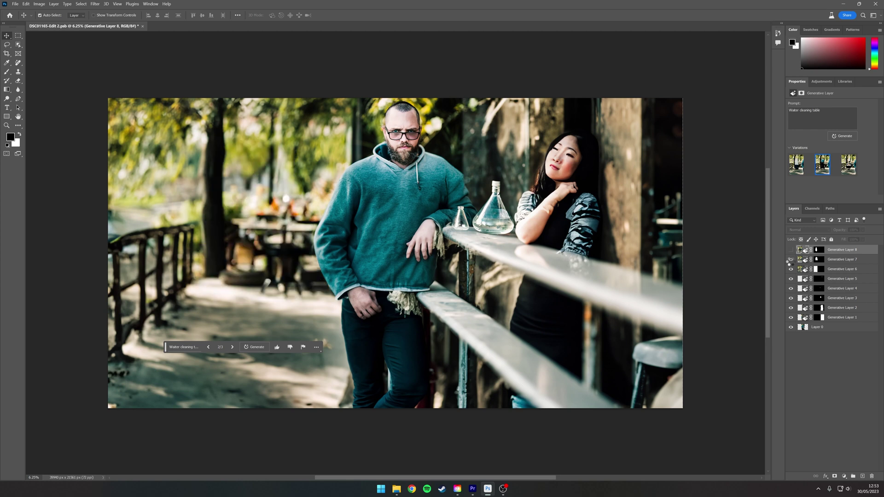
{"action": "left_click", "coordinate": [792, 251]}
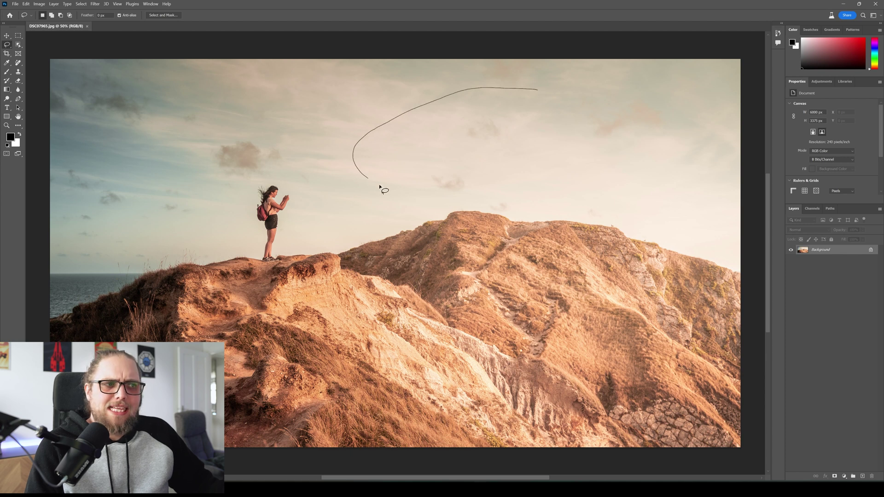
- Lasso the sky above the mountain and generate 'A large flock of birds' there
{"action": "mouse_move", "coordinate": [577, 209]}
{"action": "left_mouse_down"}
{"action": "mouse_move", "coordinate": [656, 201]}
{"action": "mouse_move", "coordinate": [717, 175]}
{"action": "mouse_move", "coordinate": [678, 116]}
{"action": "mouse_move", "coordinate": [590, 91]}
{"action": "left_mouse_up"}
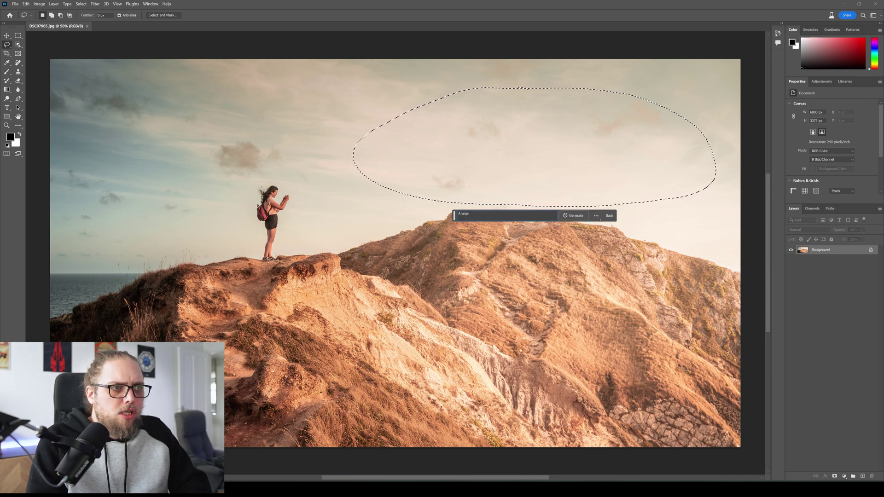
{"action": "type", "text": "birds"}
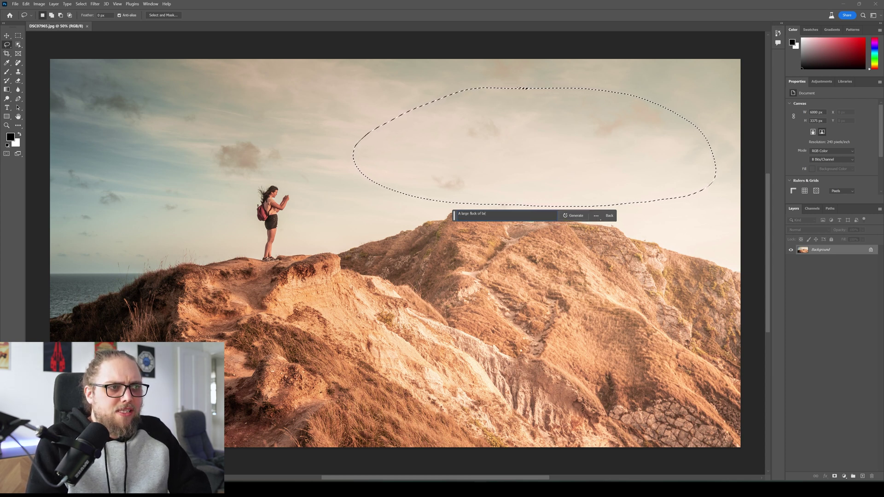
{"action": "left_click", "coordinate": [575, 216]}
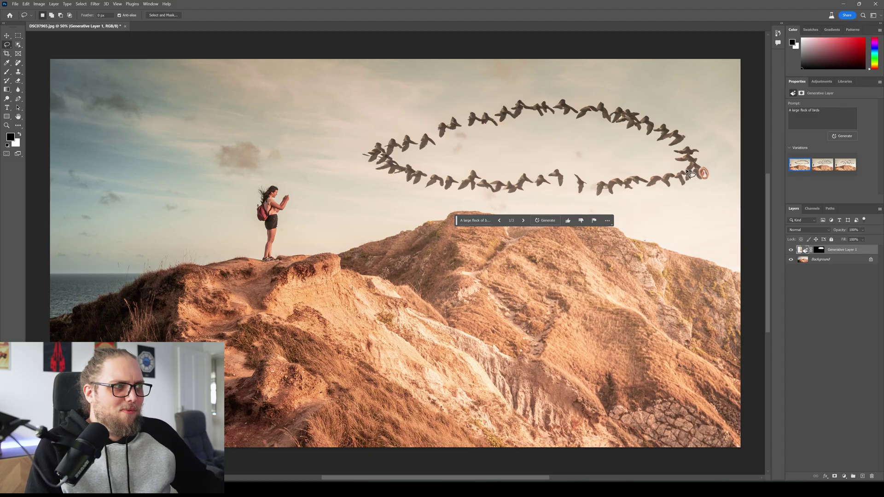
- Compare the bird variations, dismiss the deselect-layers notice, and apply the first, ring-shaped flock
{"action": "scroll", "coordinate": [707, 178], "scroll_direction": "up", "scroll_amount": 6}
{"action": "scroll", "coordinate": [706, 185], "scroll_direction": "down", "scroll_amount": 8}
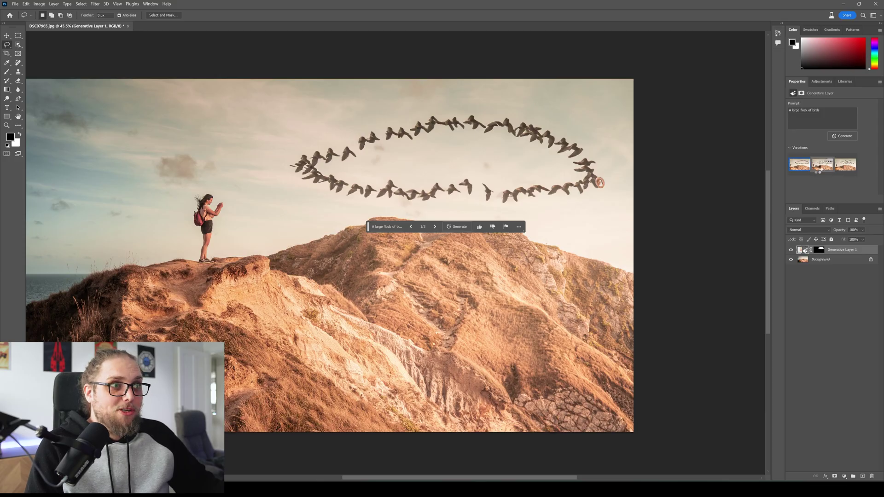
{"action": "left_click", "coordinate": [819, 168]}
{"action": "left_click", "coordinate": [844, 170]}
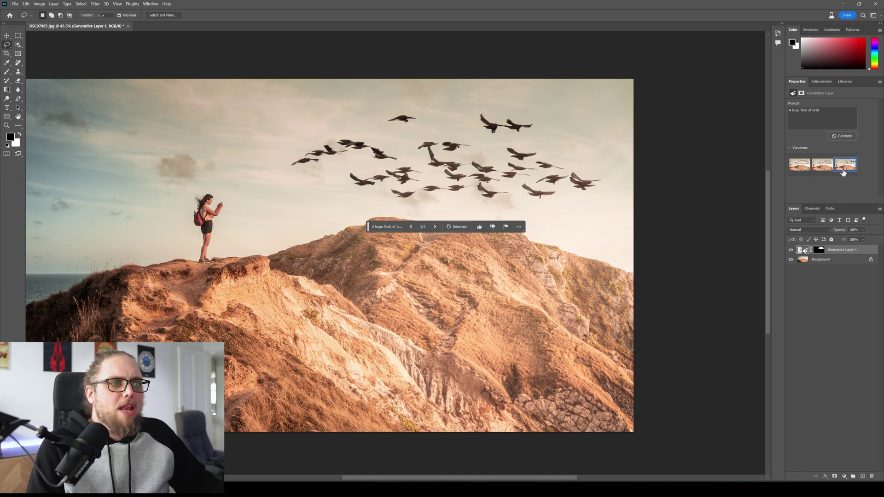
{"action": "left_click", "coordinate": [844, 269]}
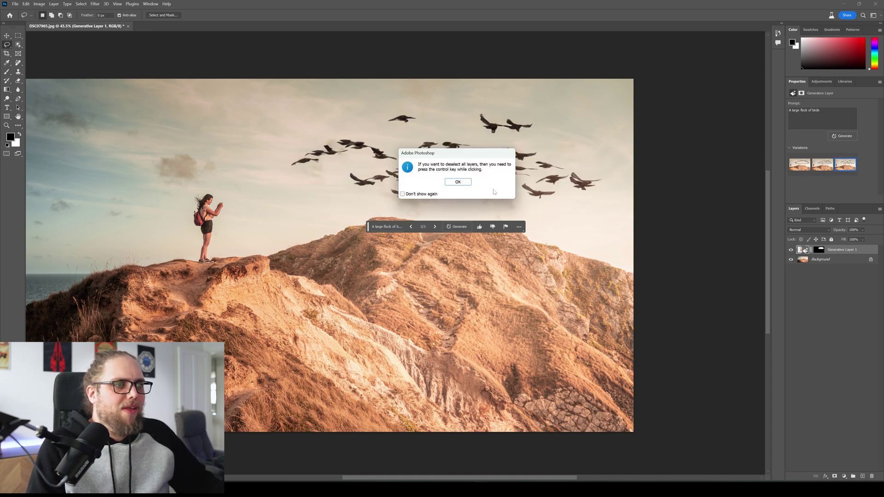
{"action": "left_click", "coordinate": [466, 183]}
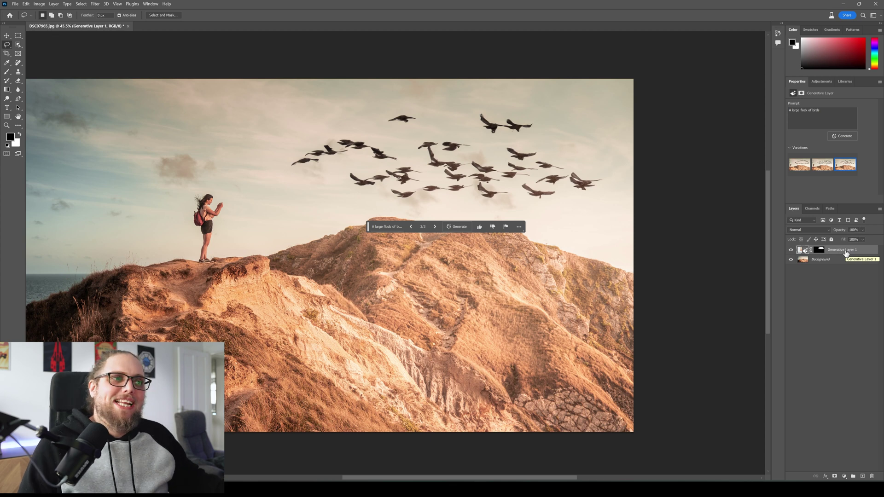
{"action": "left_click", "coordinate": [800, 164]}
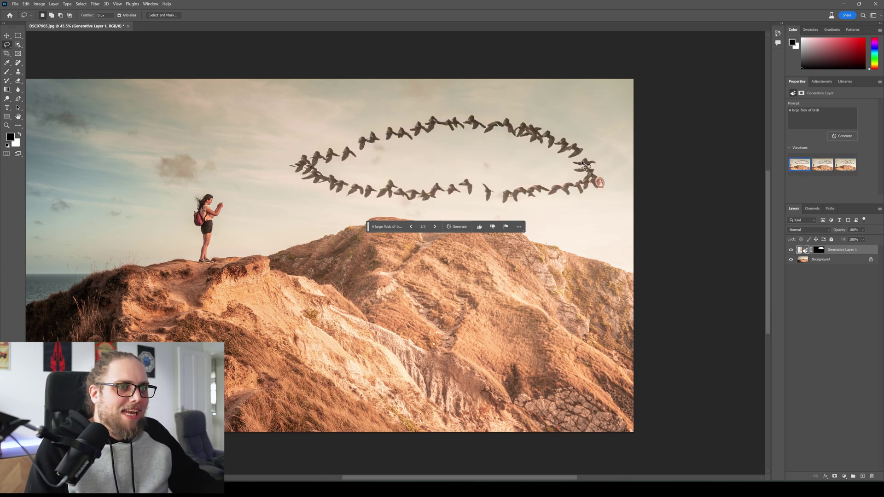
{"action": "scroll", "coordinate": [606, 179], "scroll_direction": "up", "scroll_amount": 2}
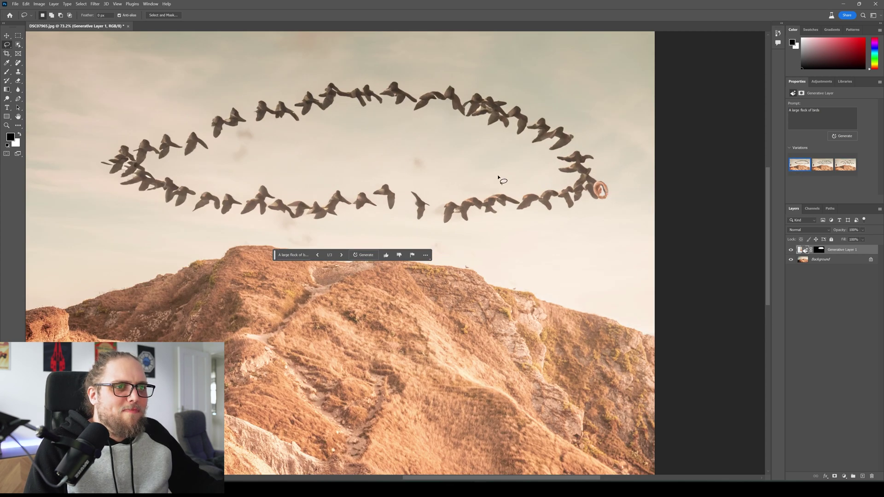
{"action": "scroll", "coordinate": [607, 194], "scroll_direction": "up", "scroll_amount": 5}
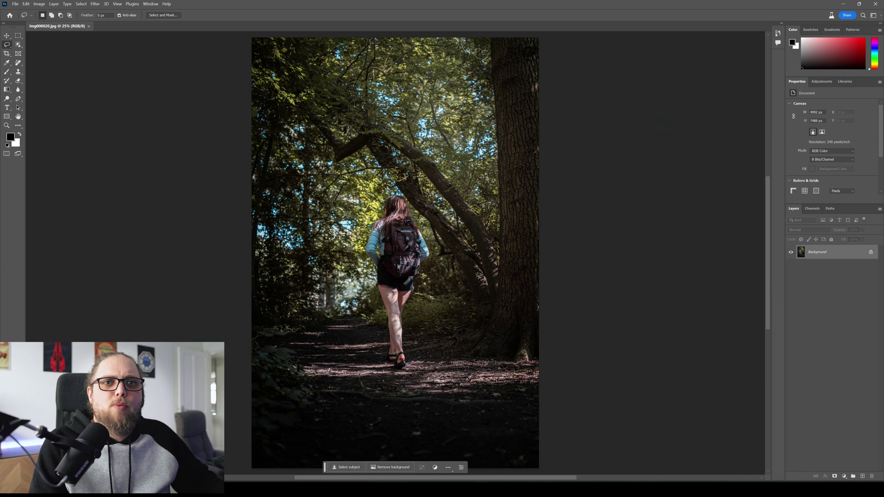
- Extend the forest canvas right, left and upward with the Crop tool, then marquee the left white strip
{"action": "left_click", "coordinate": [6, 54]}
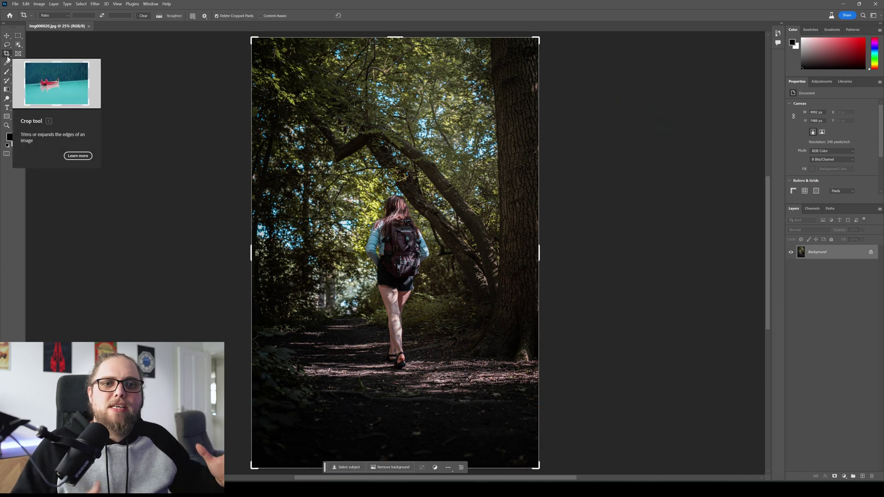
{"action": "scroll", "coordinate": [506, 272], "scroll_direction": "down", "scroll_amount": 4}
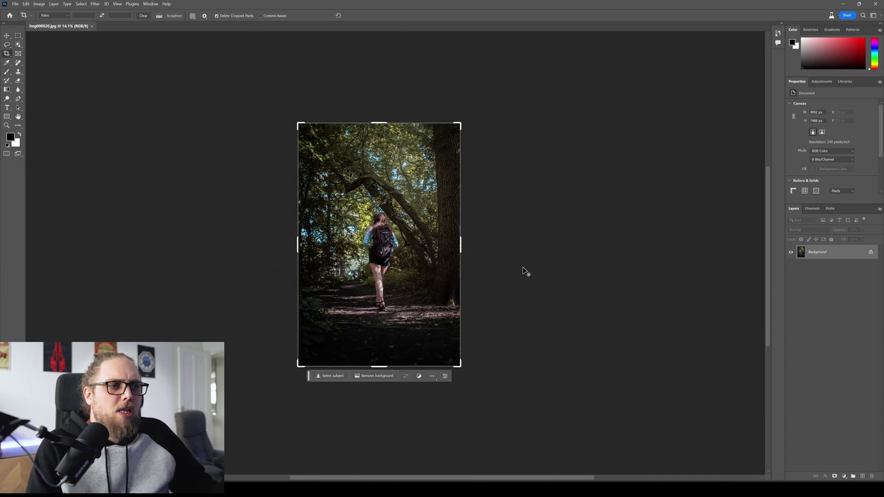
{"action": "scroll", "coordinate": [481, 256], "scroll_direction": "down", "scroll_amount": 1}
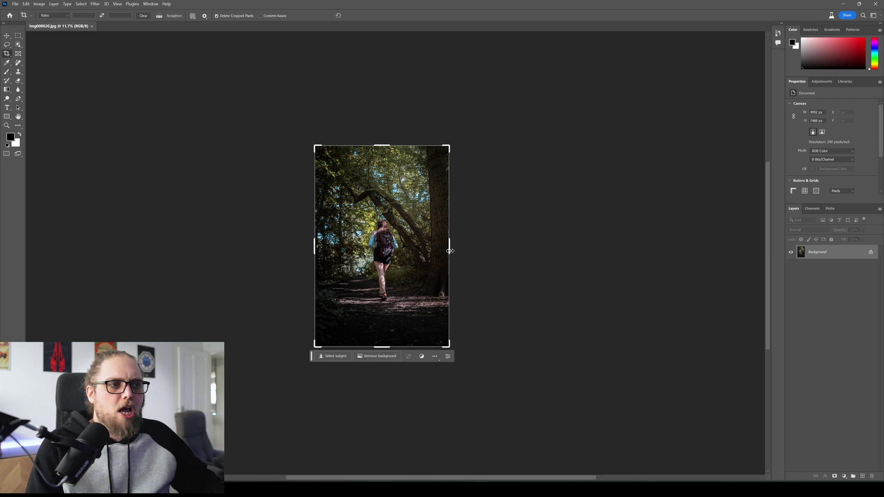
{"action": "scroll", "coordinate": [450, 251], "scroll_direction": "up", "scroll_amount": 3}
{"action": "scroll", "coordinate": [438, 255], "scroll_direction": "down", "scroll_amount": 3}
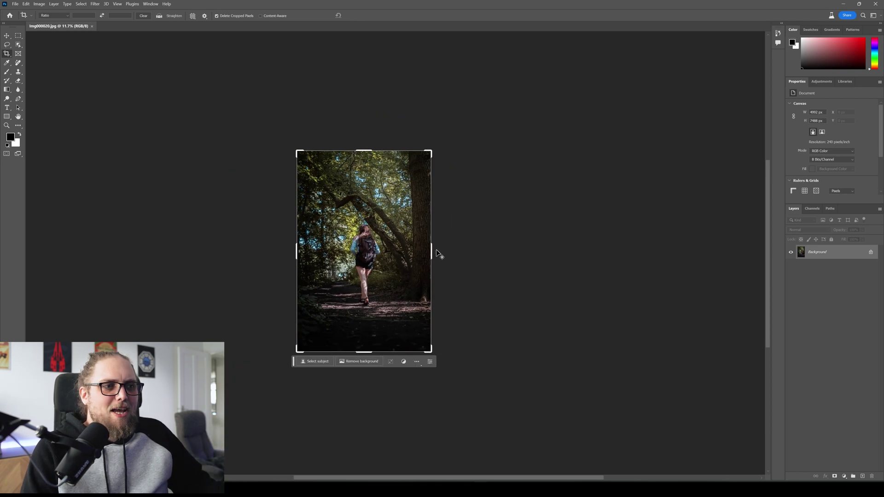
{"action": "left_click_drag", "start_coordinate": [435, 253], "coordinate": [487, 251]}
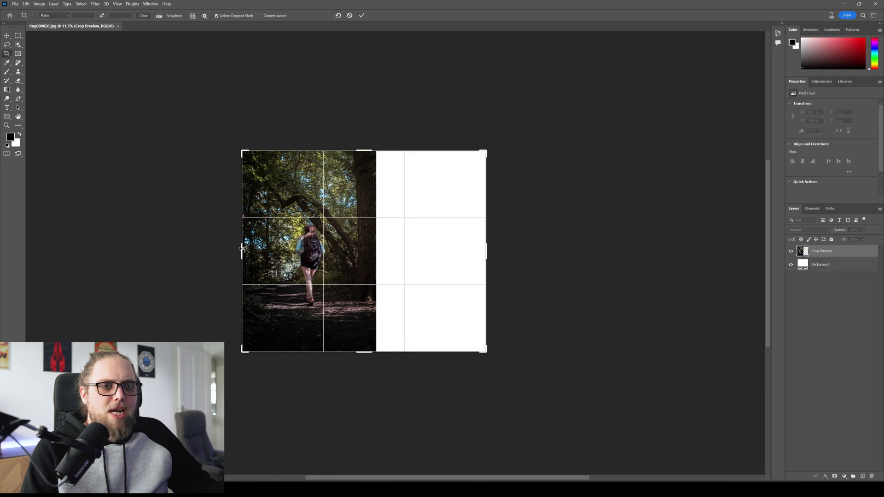
{"action": "left_click_drag", "start_coordinate": [241, 249], "coordinate": [186, 250]}
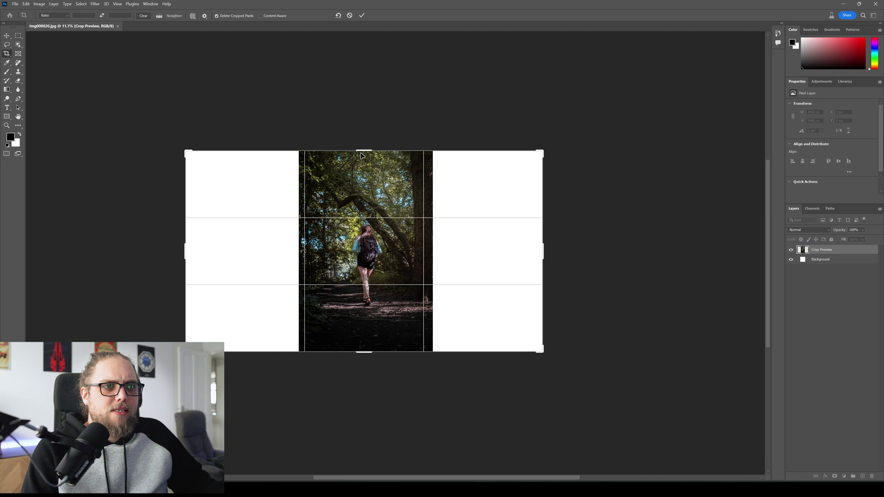
{"action": "left_click_drag", "start_coordinate": [358, 147], "coordinate": [359, 106]}
{"action": "key", "text": "Return"}
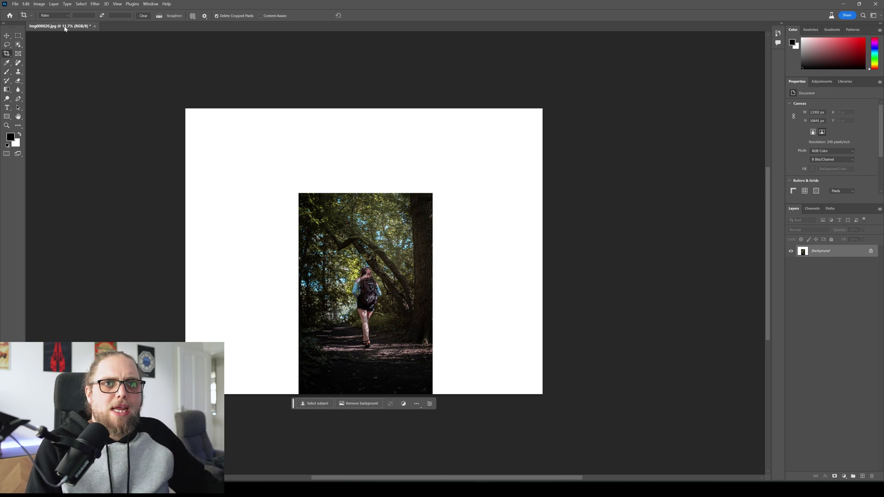
{"action": "key", "text": "m"}
{"action": "left_click_drag", "start_coordinate": [186, 108], "coordinate": [298, 411]}
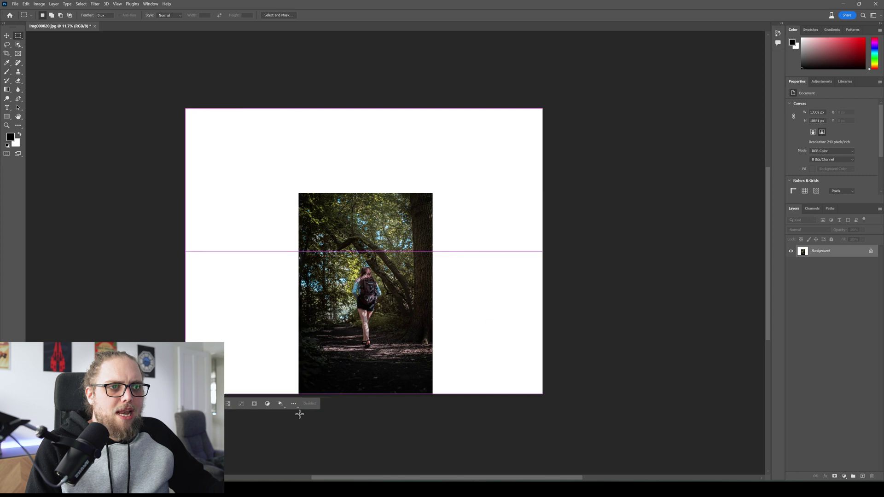
- Generate forest into the left and right white strips, keeping the third variation on the right
{"action": "left_click", "coordinate": [294, 404]}
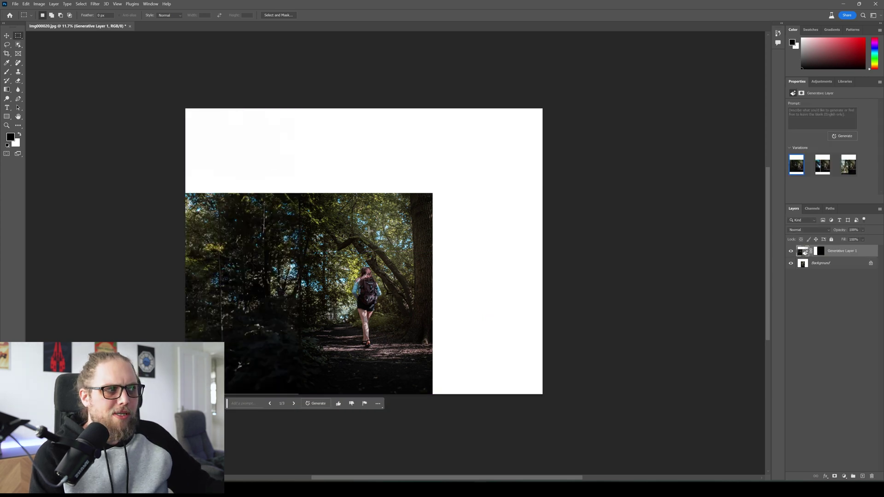
{"action": "left_click_drag", "start_coordinate": [432, 193], "coordinate": [553, 406]}
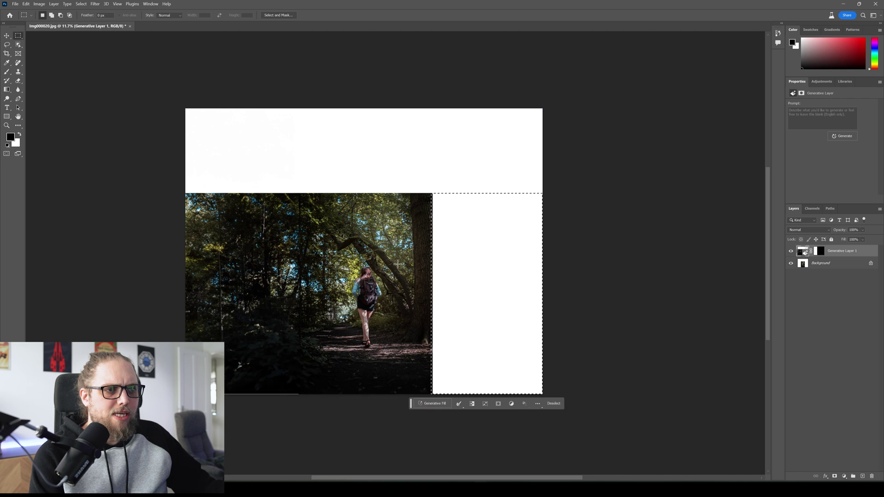
{"action": "left_click", "coordinate": [446, 403]}
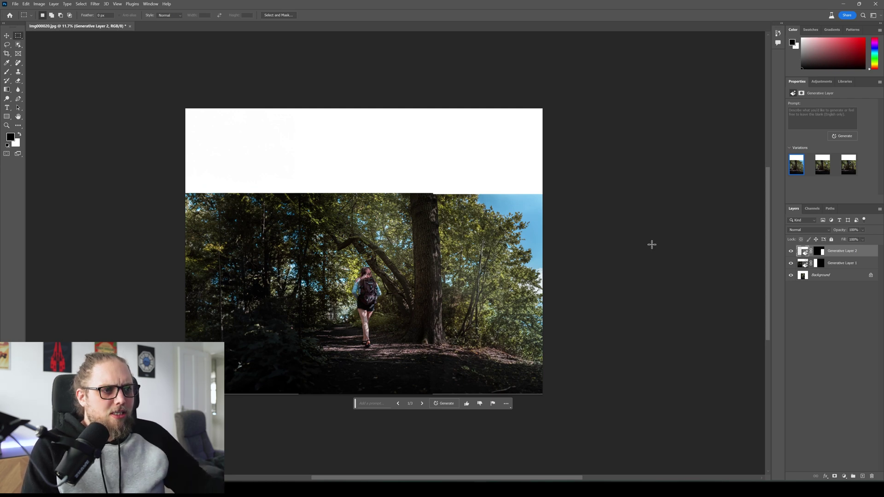
{"action": "left_click", "coordinate": [821, 173]}
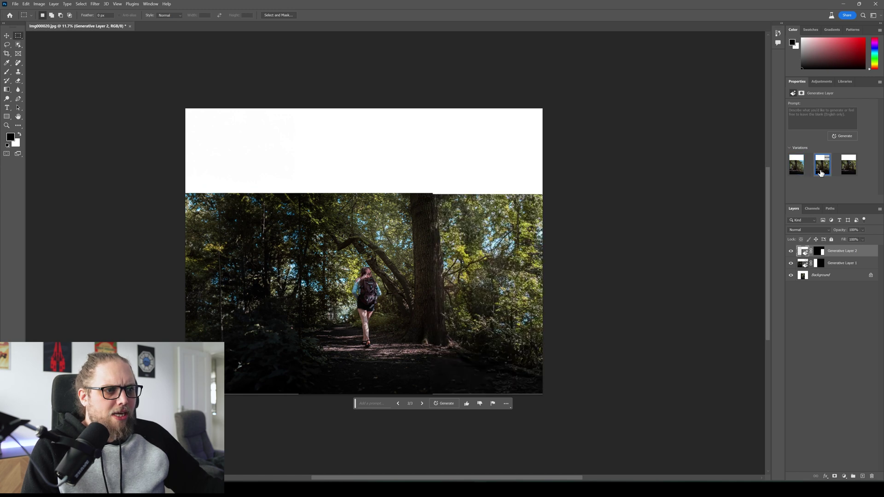
{"action": "left_click", "coordinate": [848, 173]}
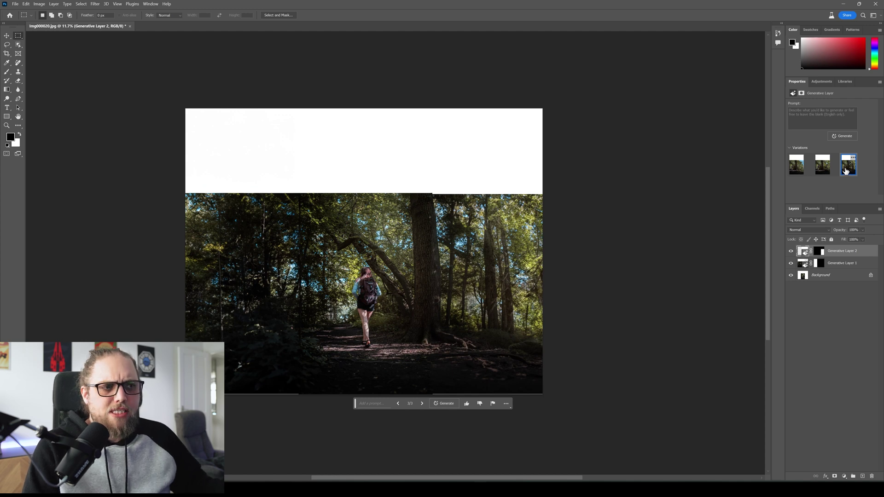
- Dismiss the deselect-layers notice and keep the third treetop variation for the top fill
{"action": "left_click", "coordinate": [808, 329]}
{"action": "left_click", "coordinate": [468, 184]}
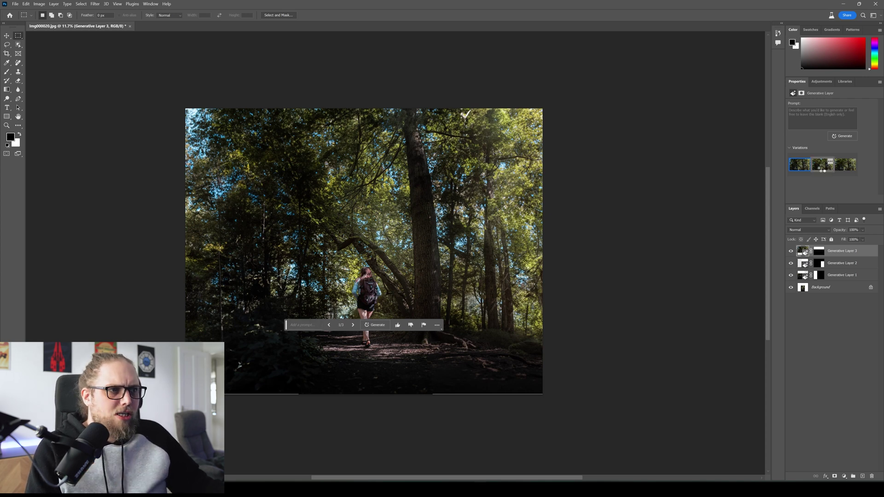
{"action": "left_click", "coordinate": [822, 167]}
{"action": "left_click", "coordinate": [844, 170]}
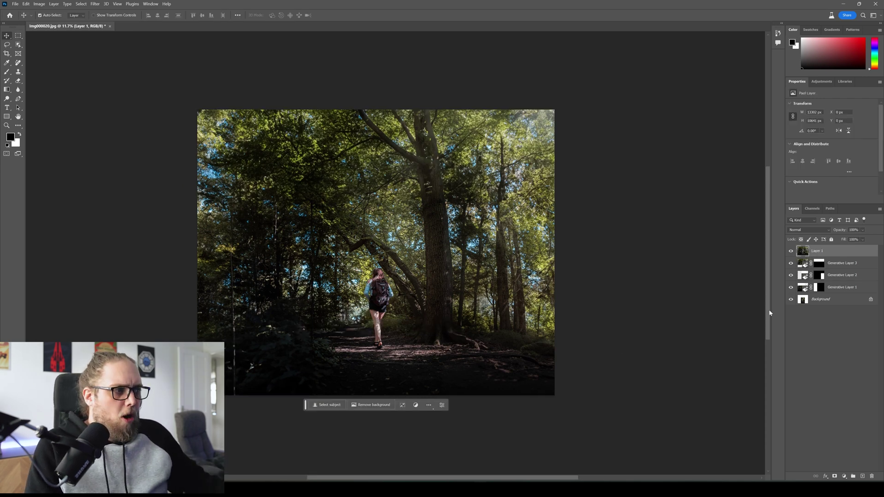
- Toggle the generated layers off and on, then zoom and pan to inspect the trunk and hiker
{"action": "left_click", "coordinate": [793, 301], "text": "alt"}
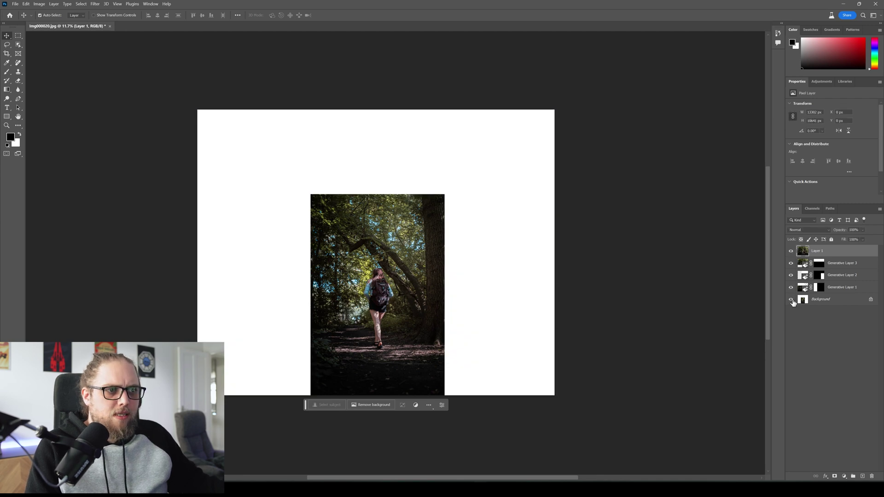
{"action": "left_click", "coordinate": [793, 301], "text": "alt"}
{"action": "scroll", "coordinate": [446, 169], "scroll_direction": "up", "scroll_amount": 2}
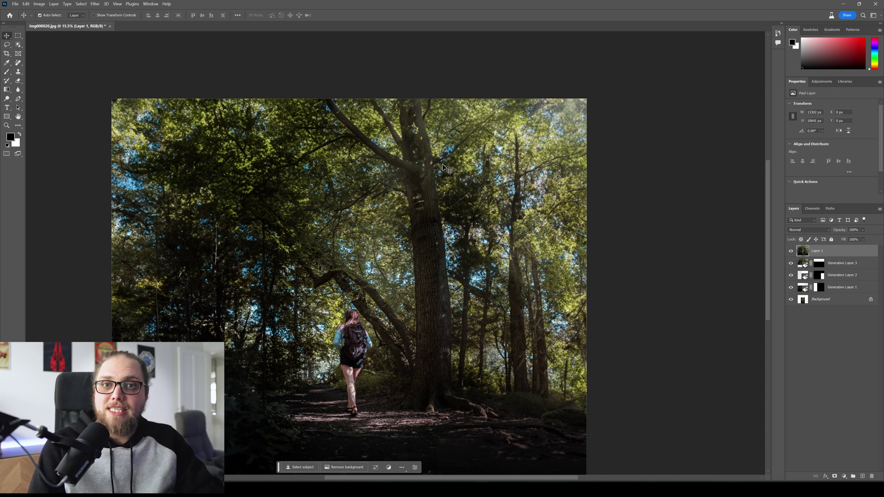
{"action": "scroll", "coordinate": [436, 202], "scroll_direction": "up", "scroll_amount": 5}
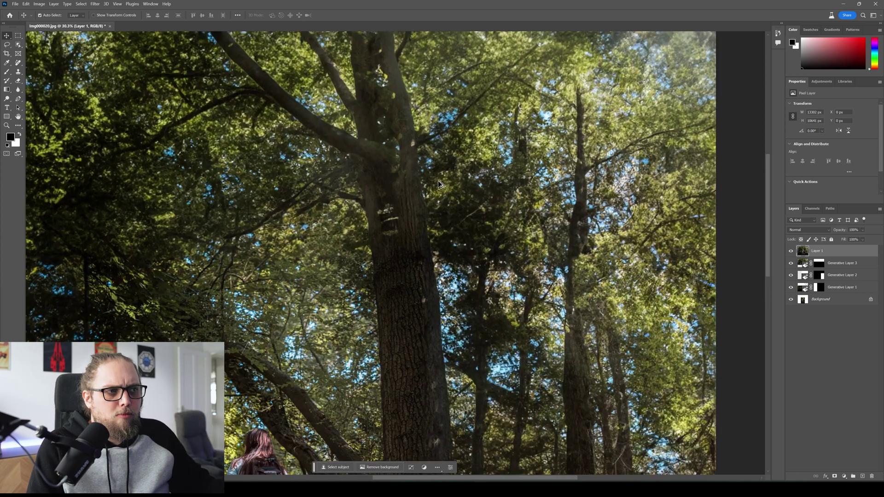
{"action": "left_click_drag", "start_coordinate": [502, 380], "coordinate": [502, 153]}
{"action": "left_click_drag", "start_coordinate": [266, 265], "coordinate": [484, 137]}
{"action": "scroll", "coordinate": [452, 204], "scroll_direction": "up", "scroll_amount": 10}
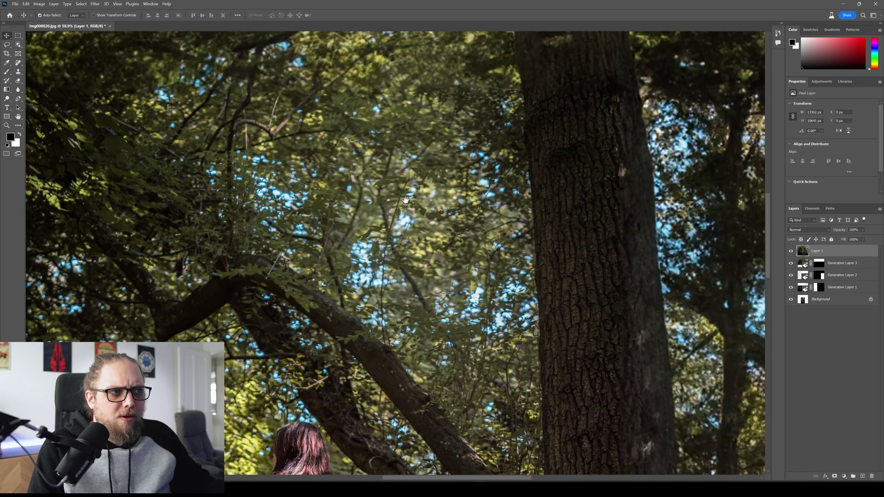
{"action": "left_click_drag", "start_coordinate": [405, 200], "coordinate": [130, 13]}
{"action": "scroll", "coordinate": [451, 184], "scroll_direction": "down", "scroll_amount": 8}
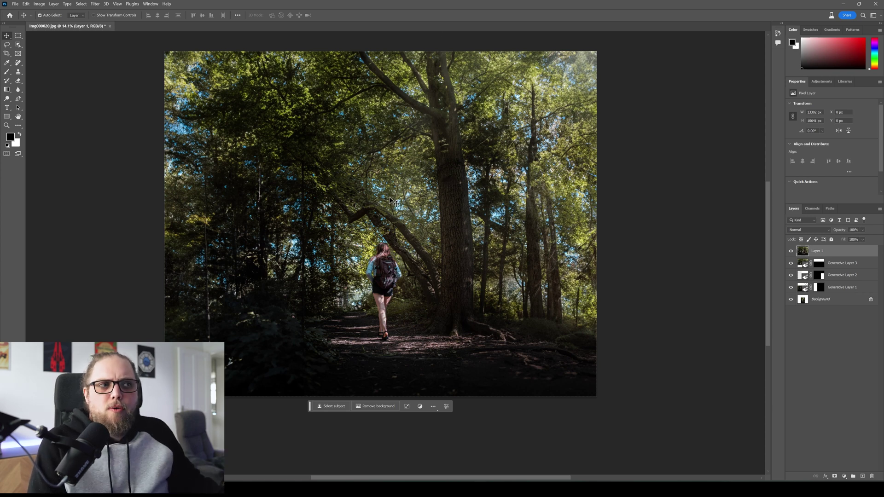
- Briefly hide the generated layers for comparison, then make all layers visible again
{"action": "left_click", "coordinate": [792, 299], "text": "alt"}
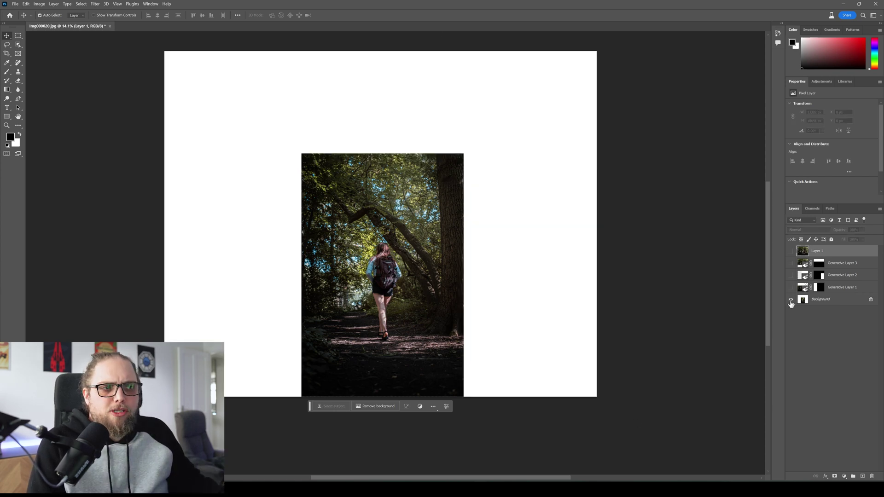
{"action": "left_click", "coordinate": [792, 301], "text": "alt"}
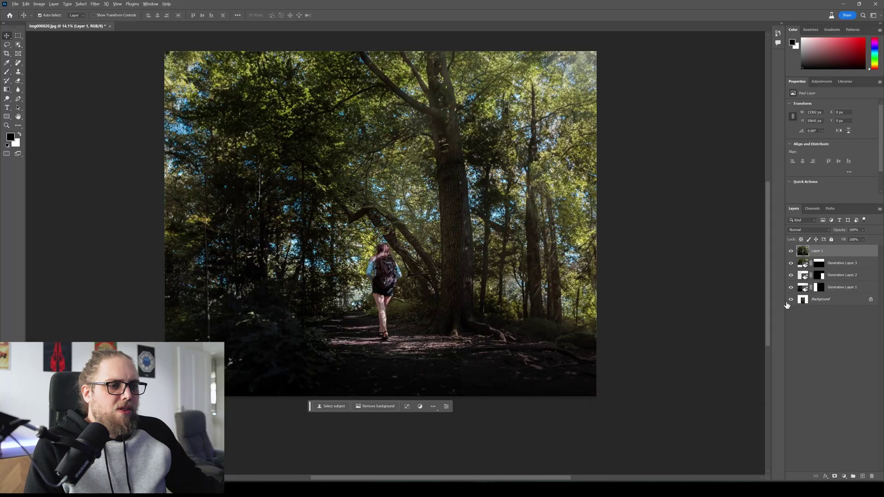
{"action": "left_click", "coordinate": [790, 301], "text": "alt"}
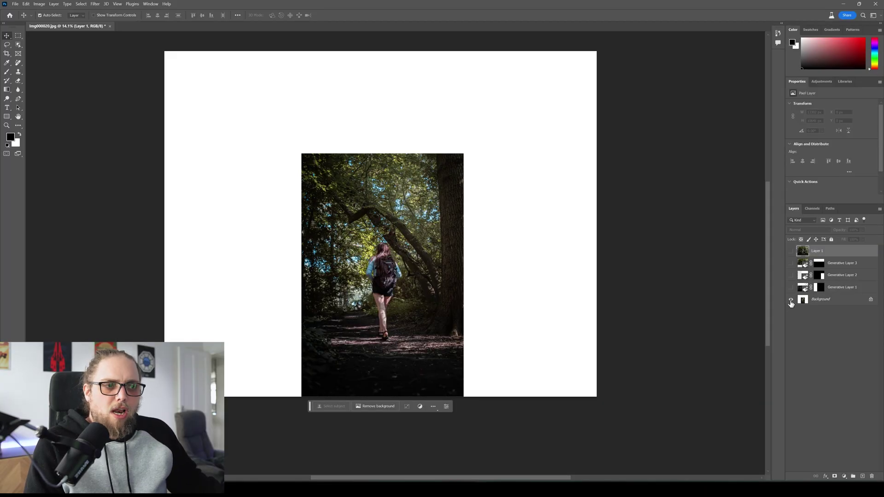
{"action": "left_click", "coordinate": [791, 302], "text": "alt"}
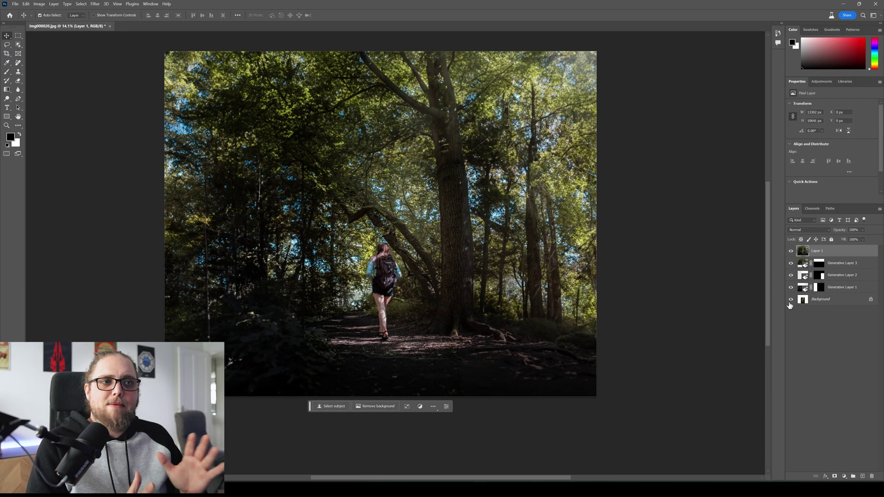